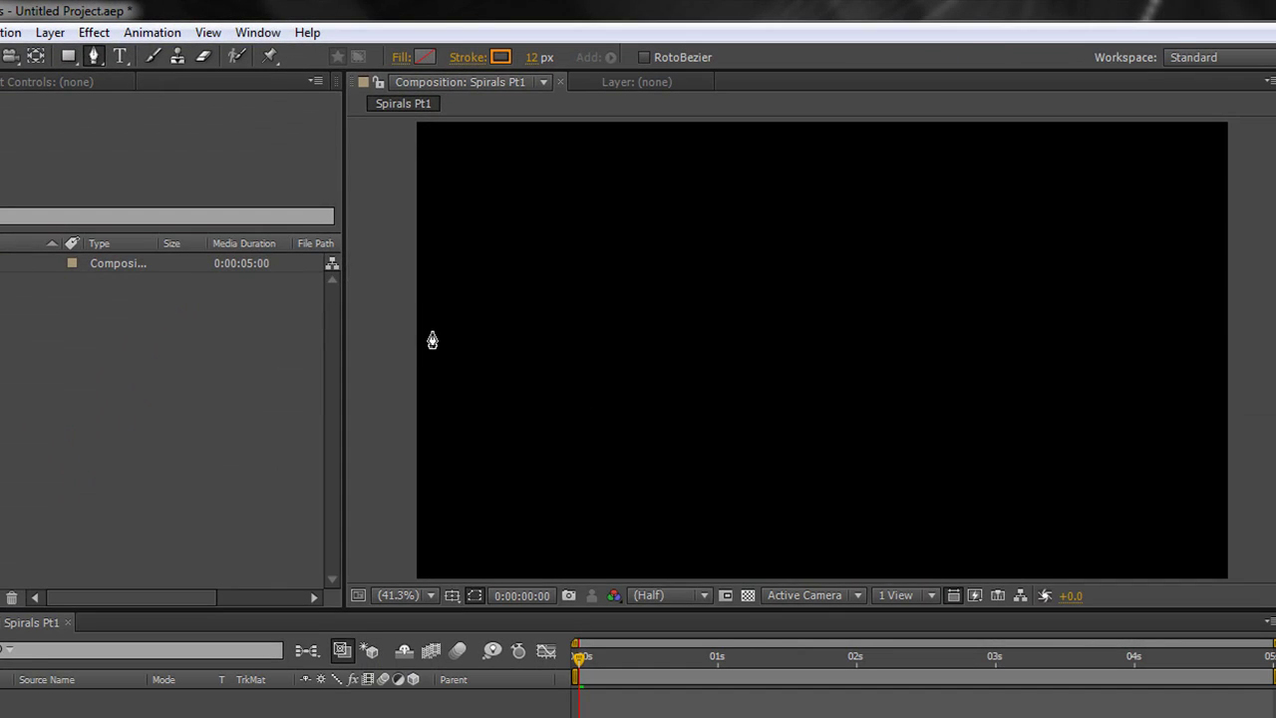
Step: Draw an orange line across the comp and coil it into a spiral with Twist angle 656
click(431, 333)
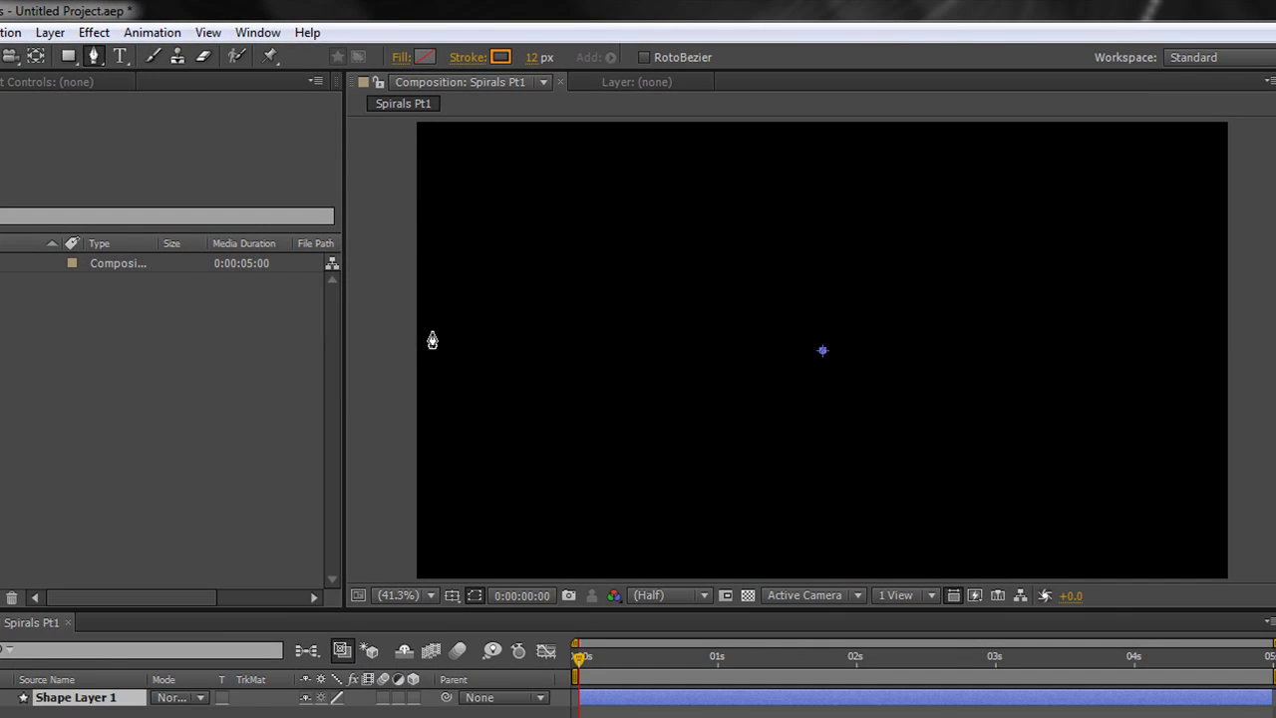
click(1210, 339)
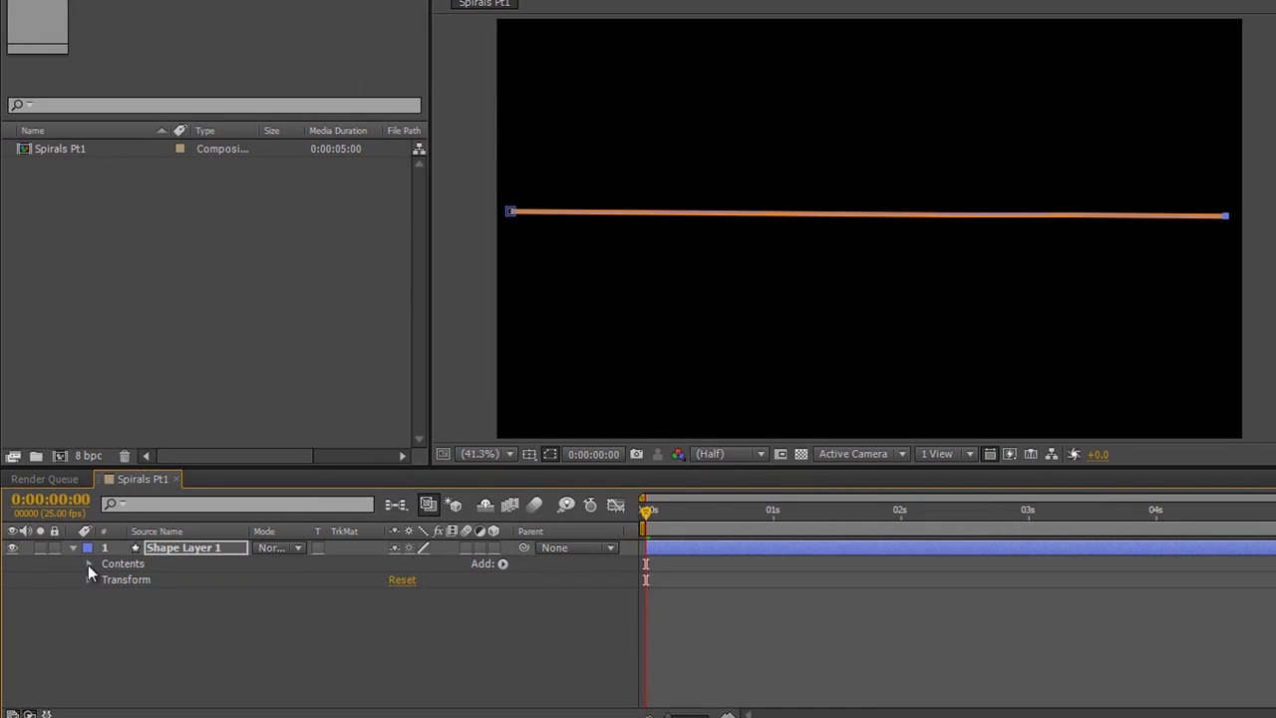
click(89, 564)
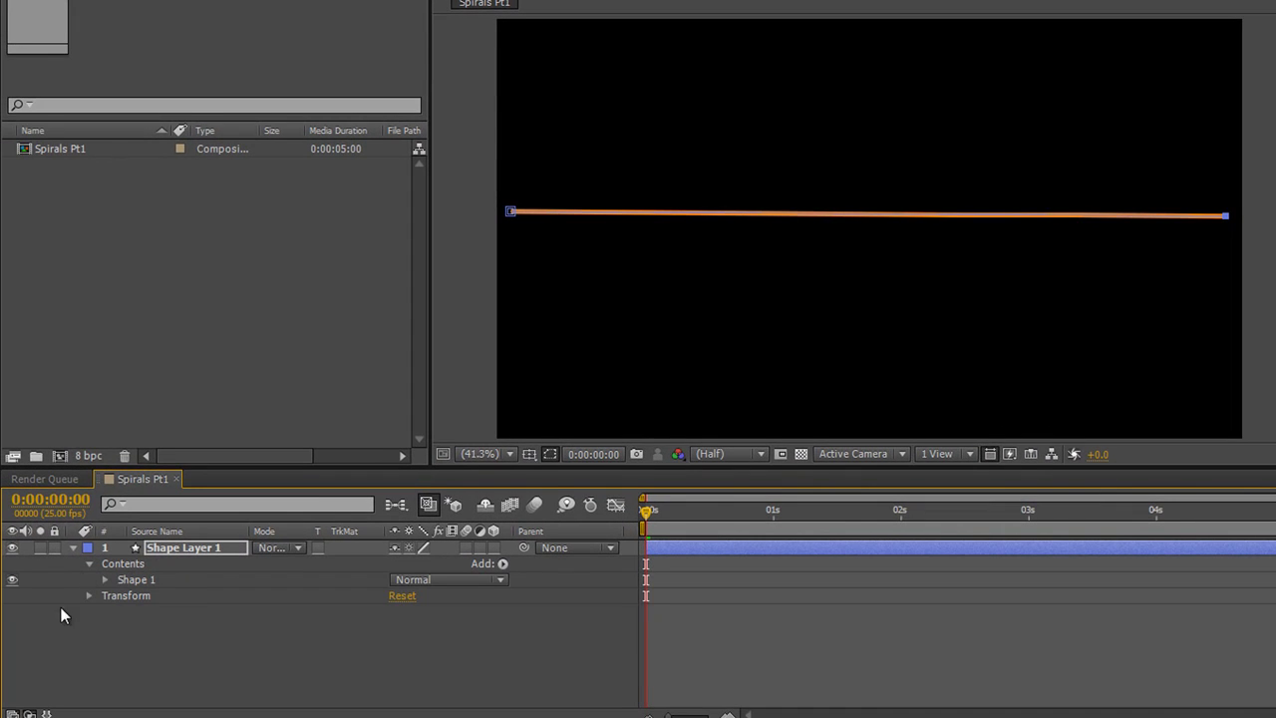
click(504, 564)
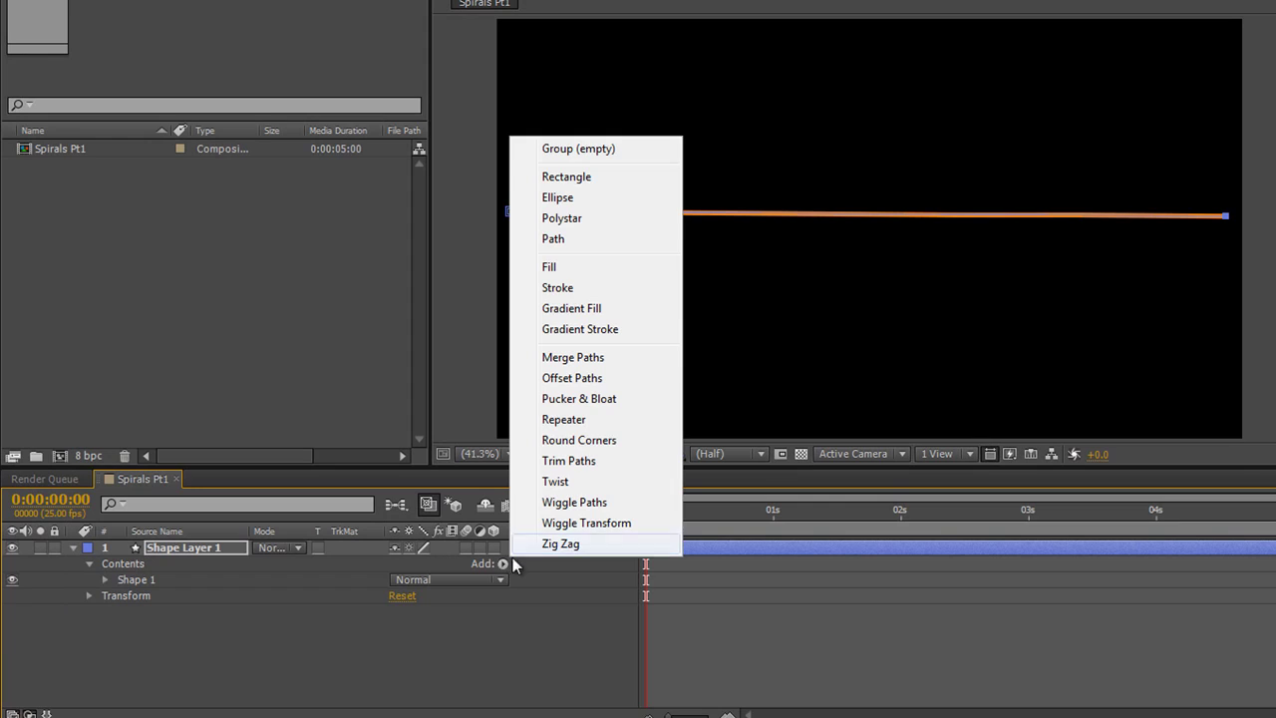
click(563, 482)
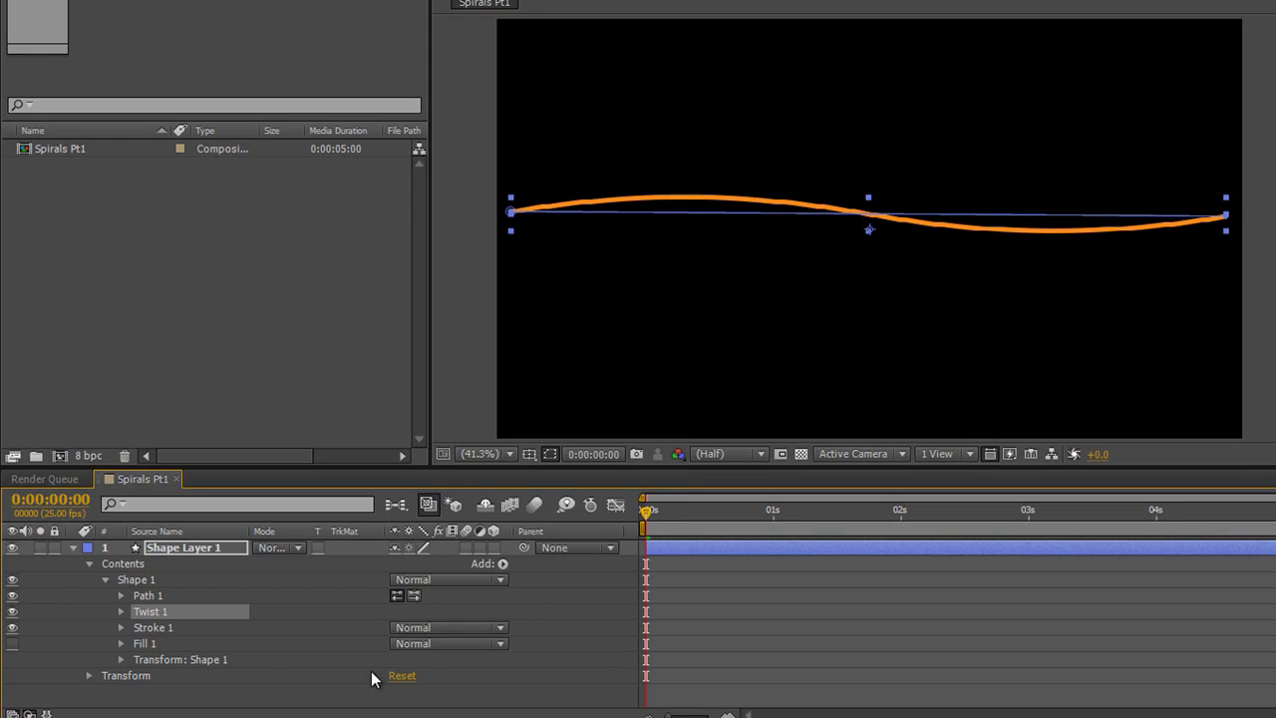
click(121, 611)
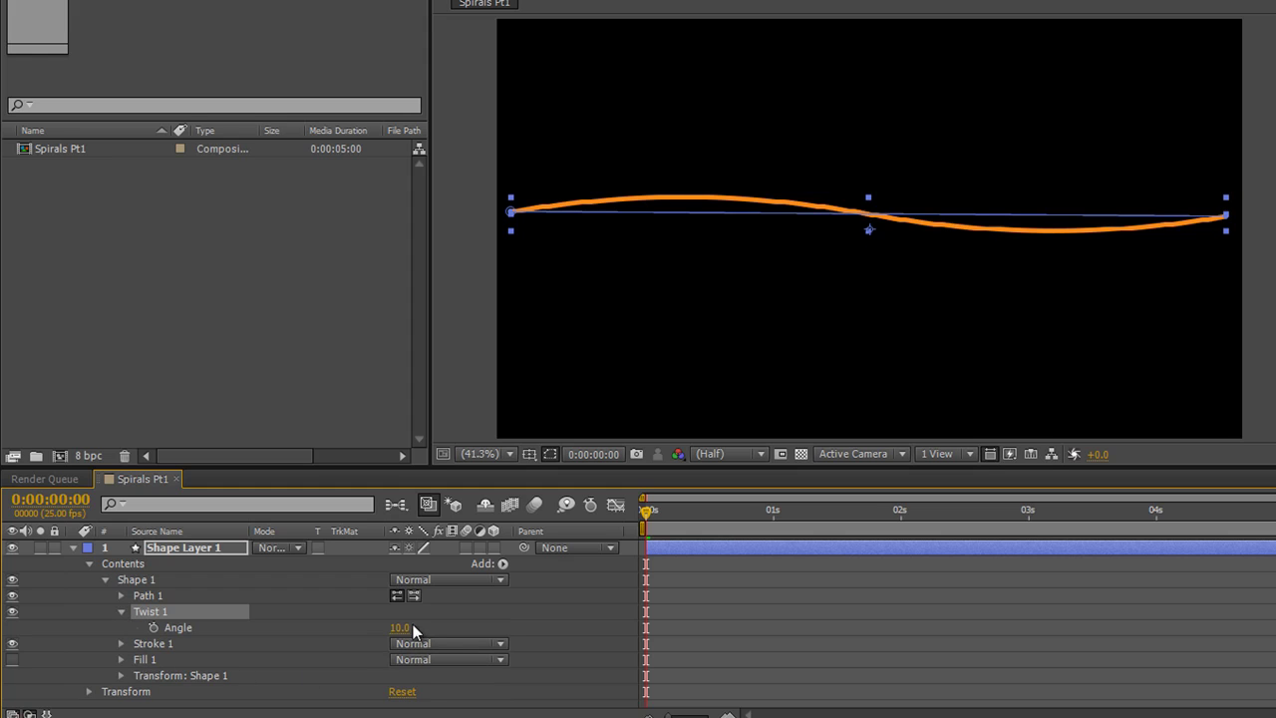
drag(398, 627, 1060, 678)
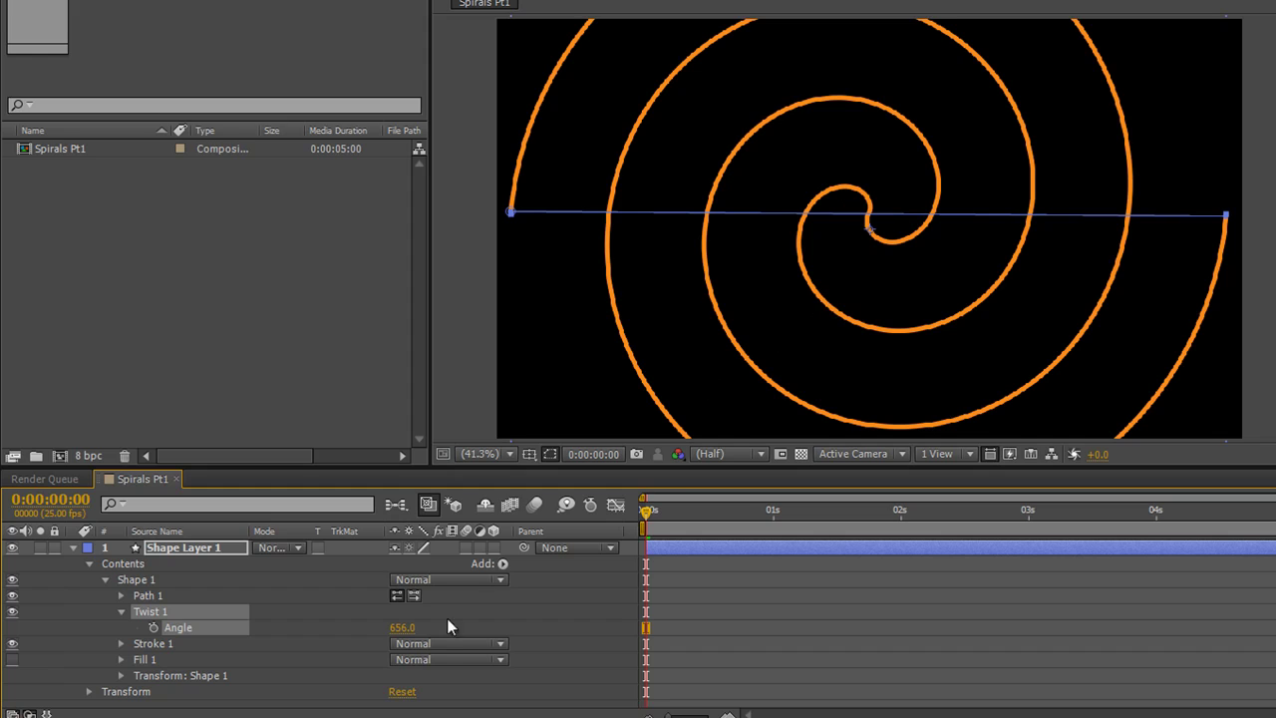
Step: Add Trim Paths 1 to the spiral shape and test its Start value
click(502, 564)
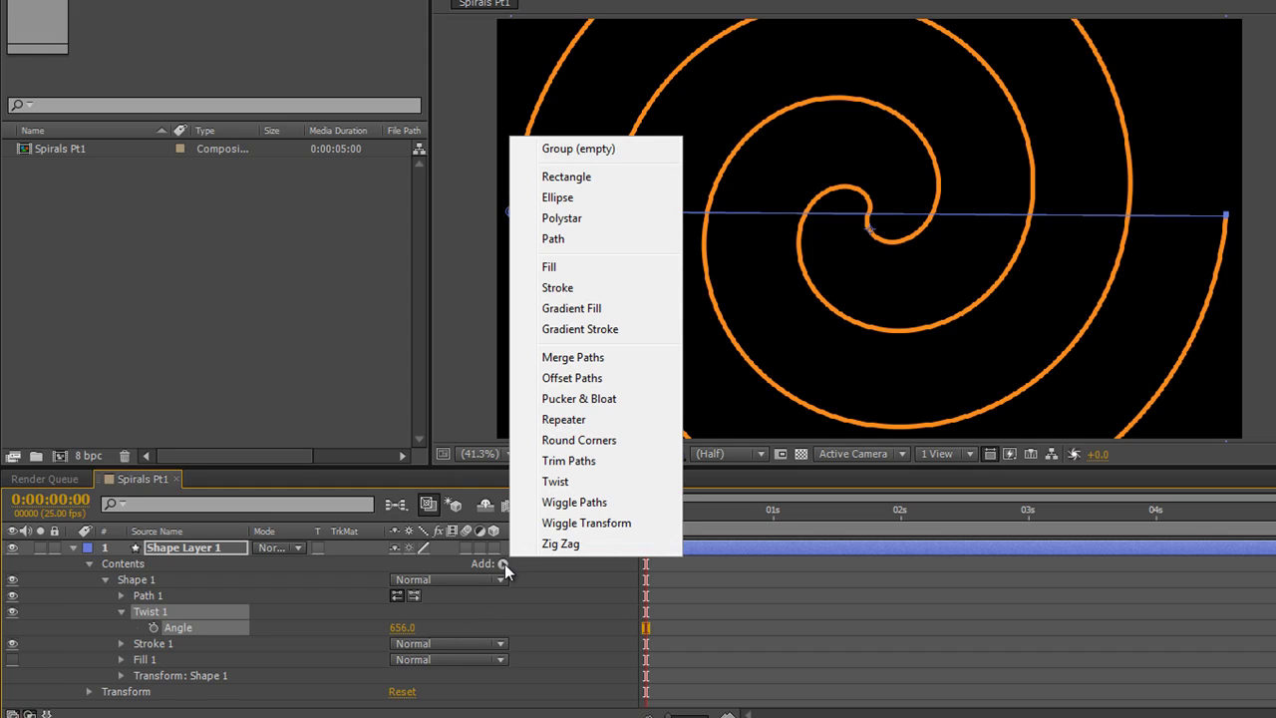
click(585, 462)
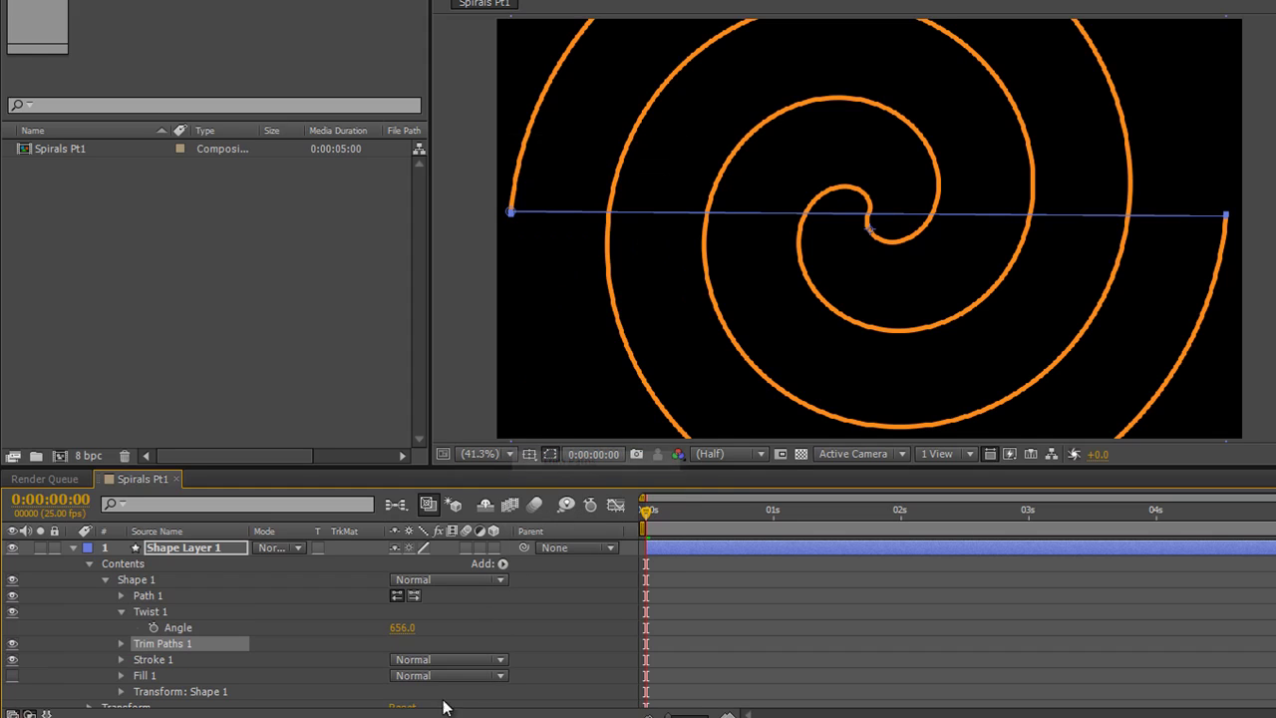
click(121, 643)
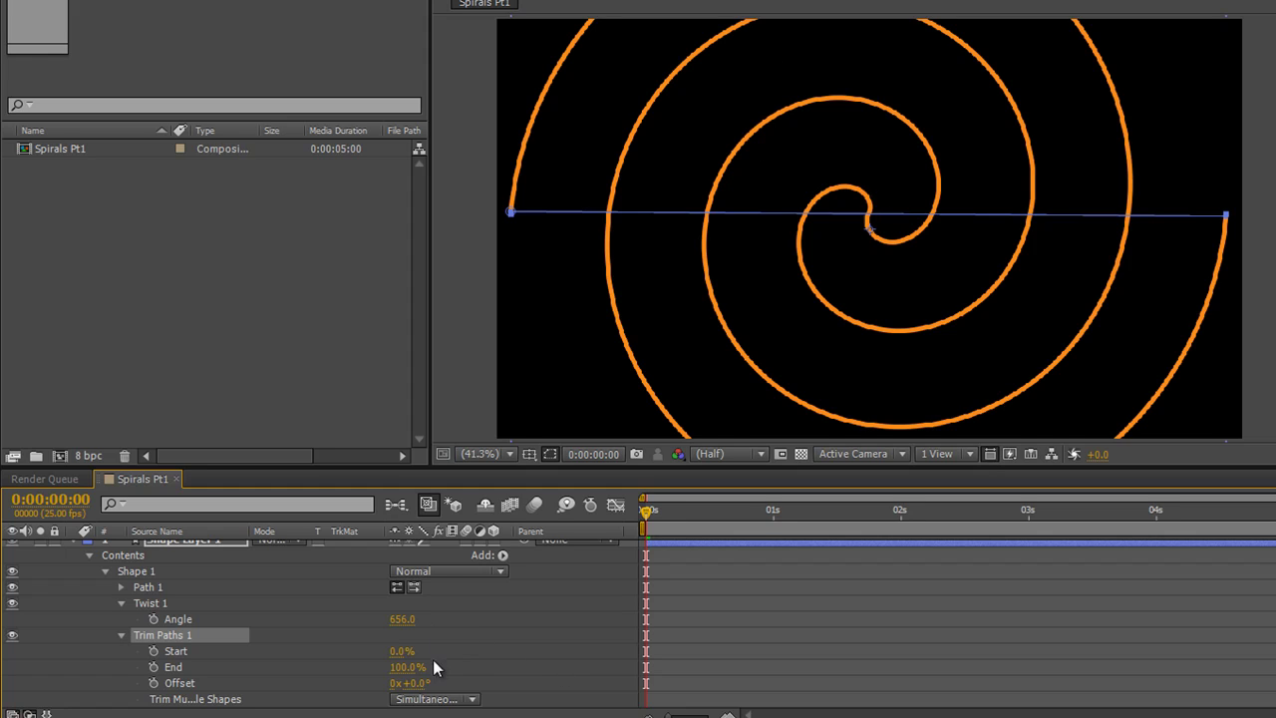
drag(400, 651, 336, 587)
Step: Delete Trim Paths 1 and Twist 1 so the orange line is straight again
key(Delete)
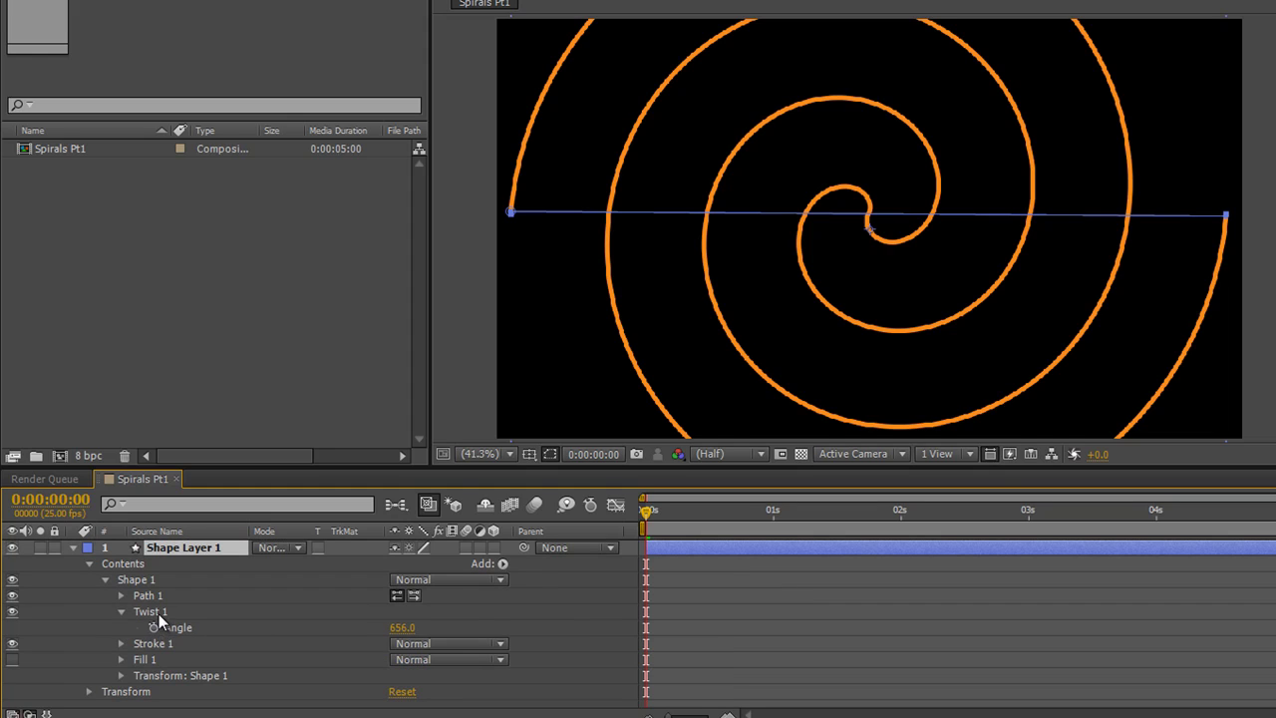
click(157, 611)
key(Delete)
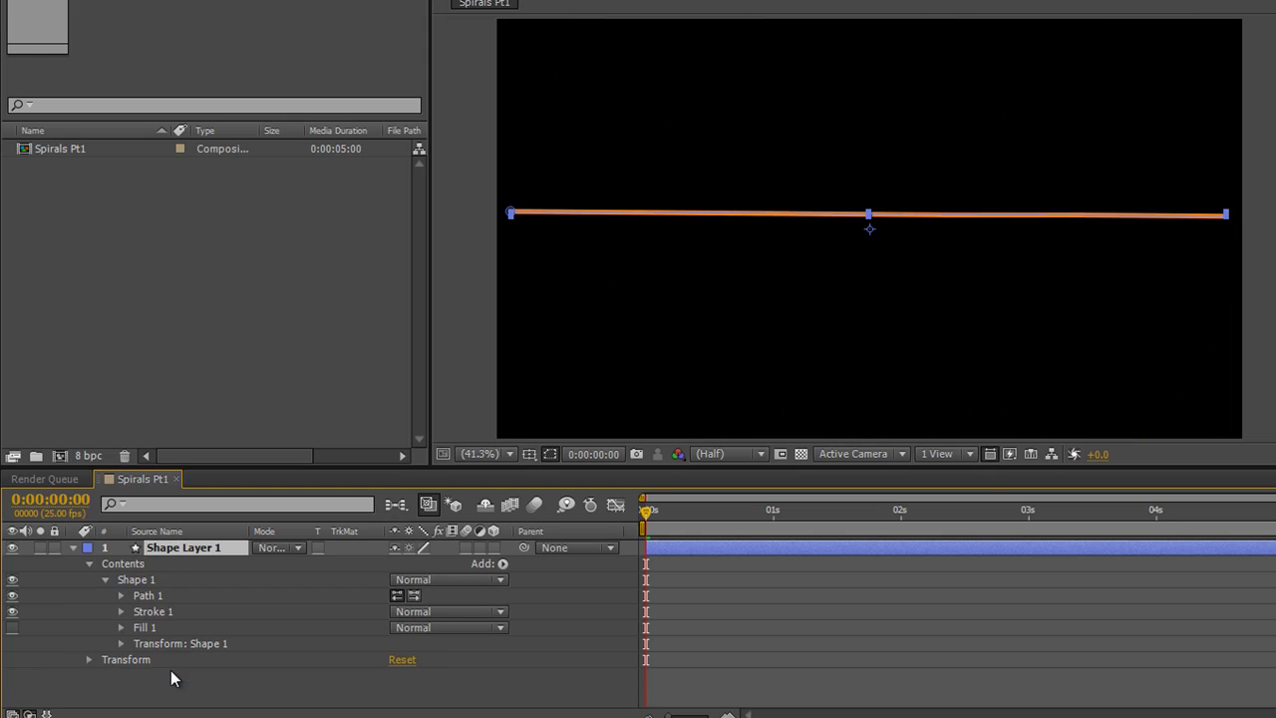
Step: Move Shape 1's anchor point onto the line's left end, at -925.0, -48.4
click(125, 580)
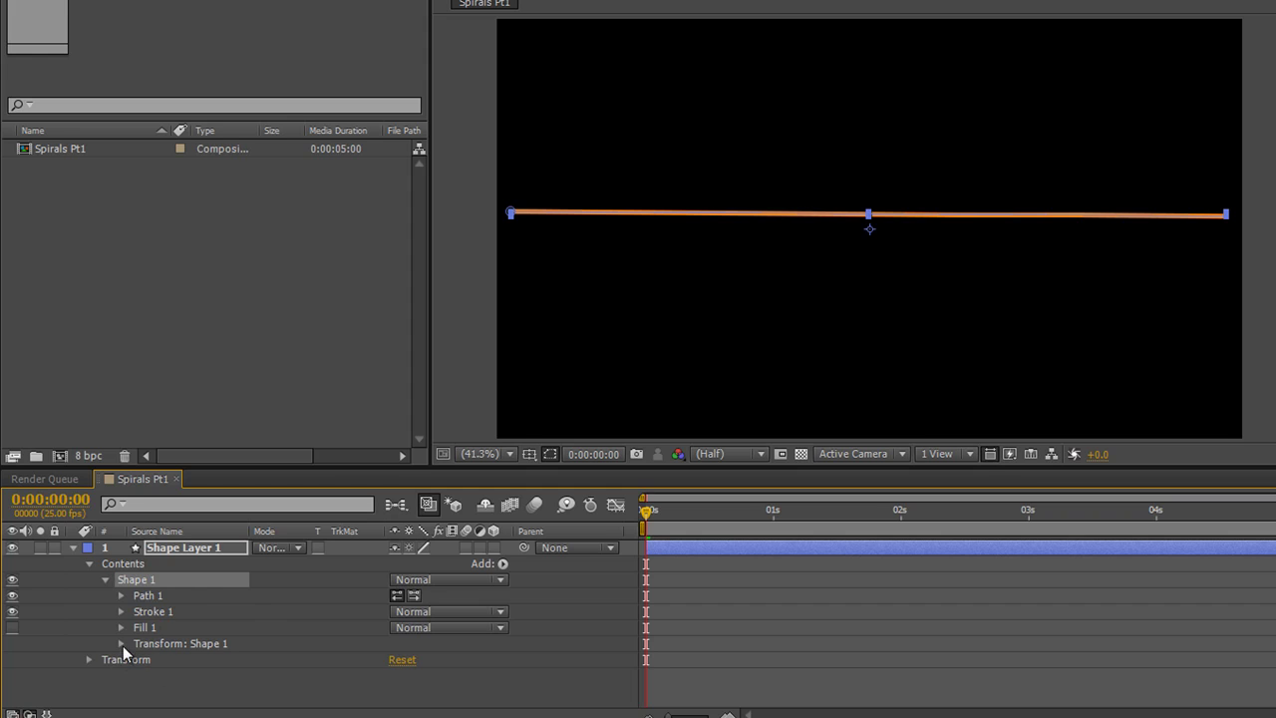
click(120, 643)
click(171, 588)
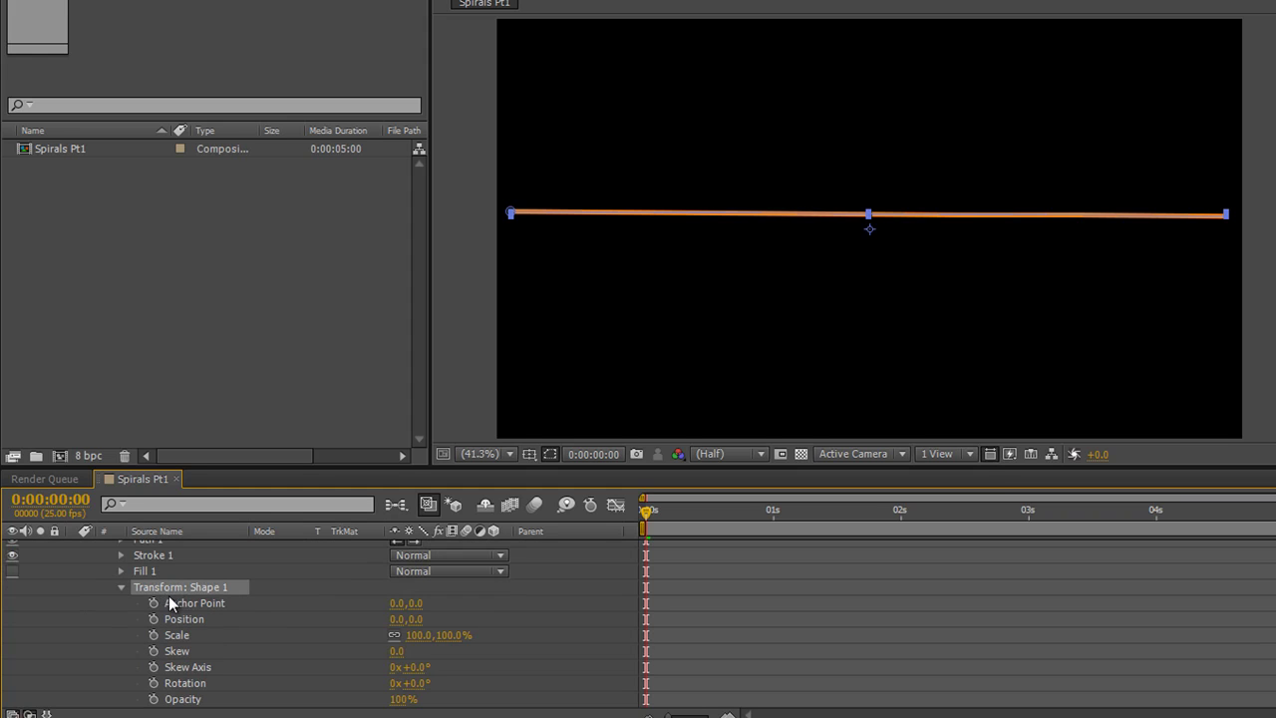
click(184, 604)
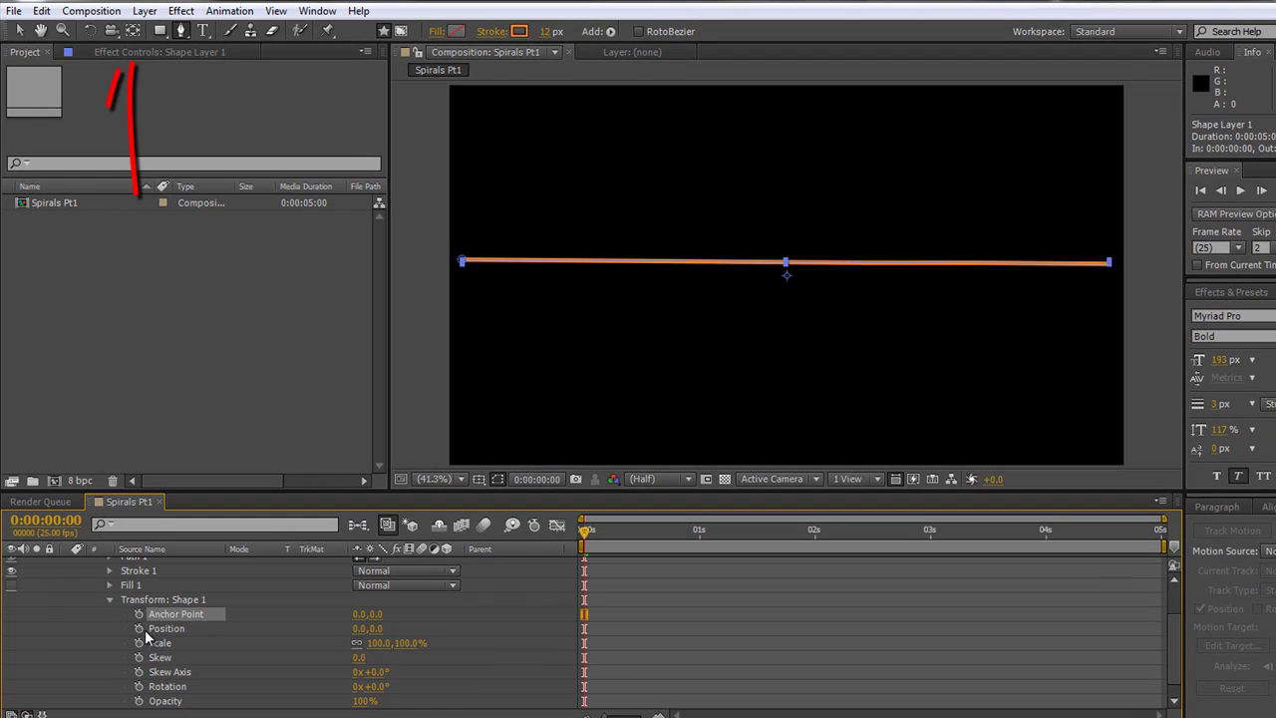
click(133, 31)
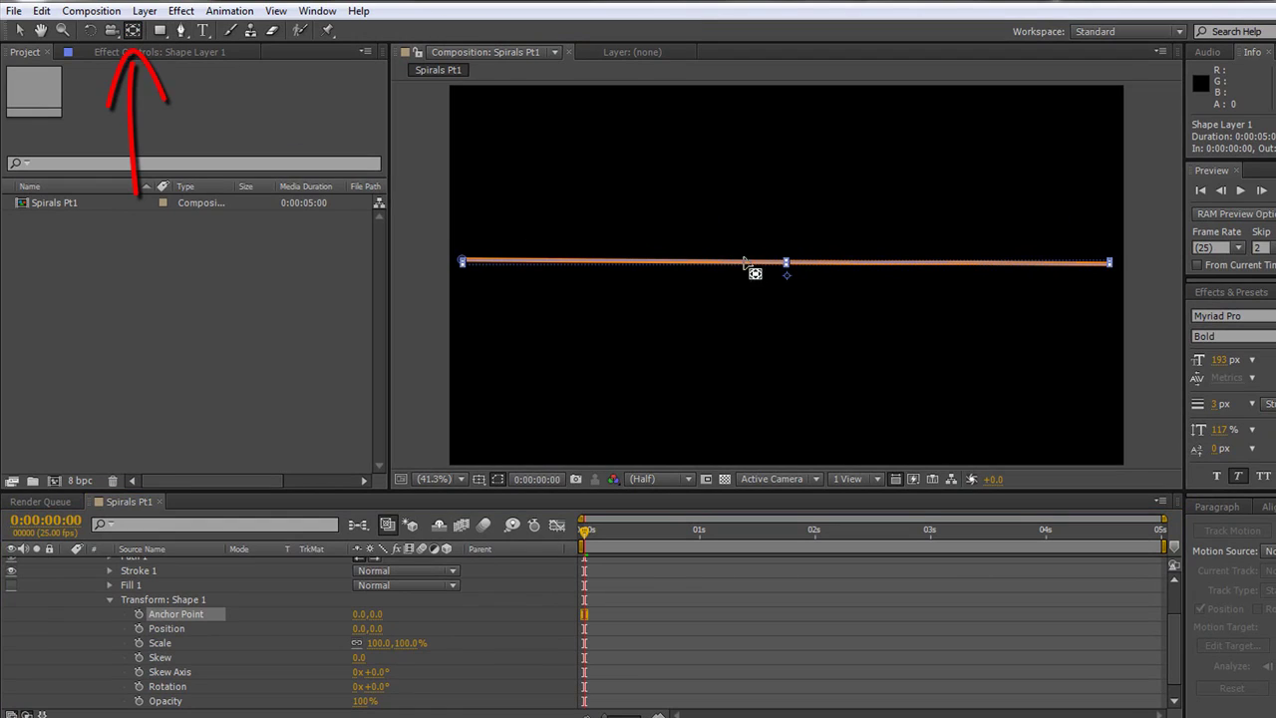
click(787, 280)
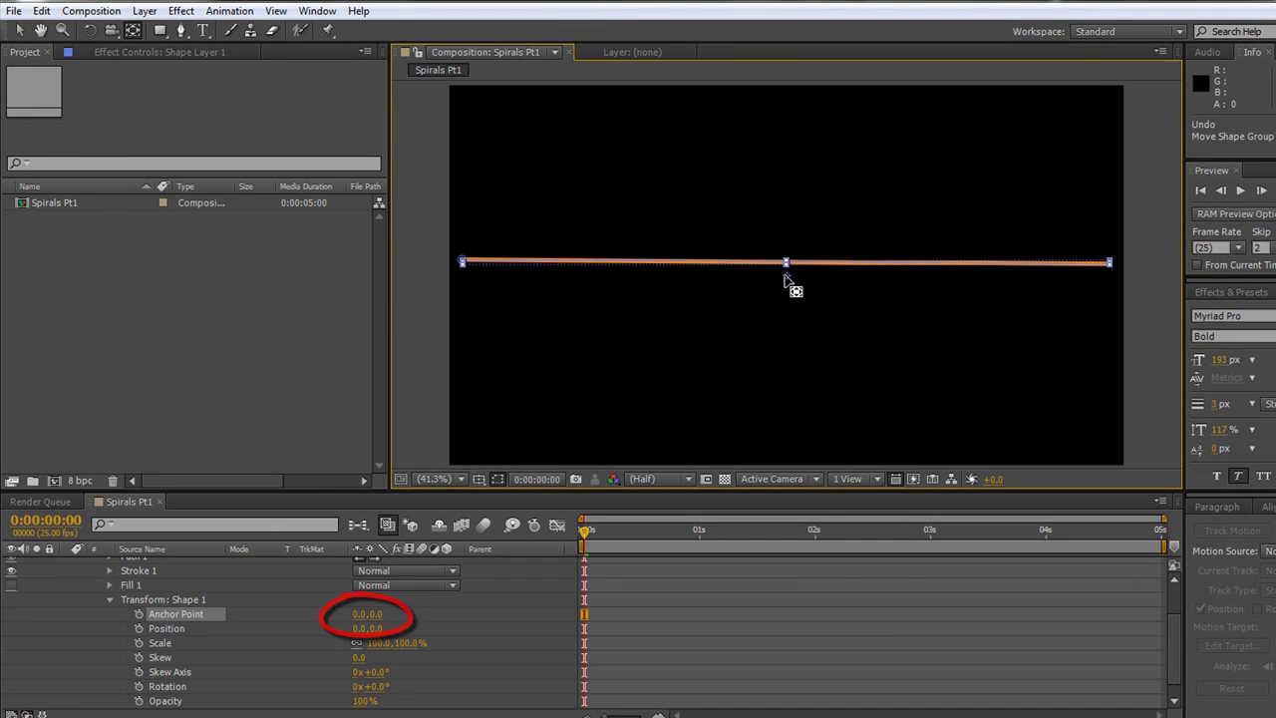
drag(787, 280, 801, 313)
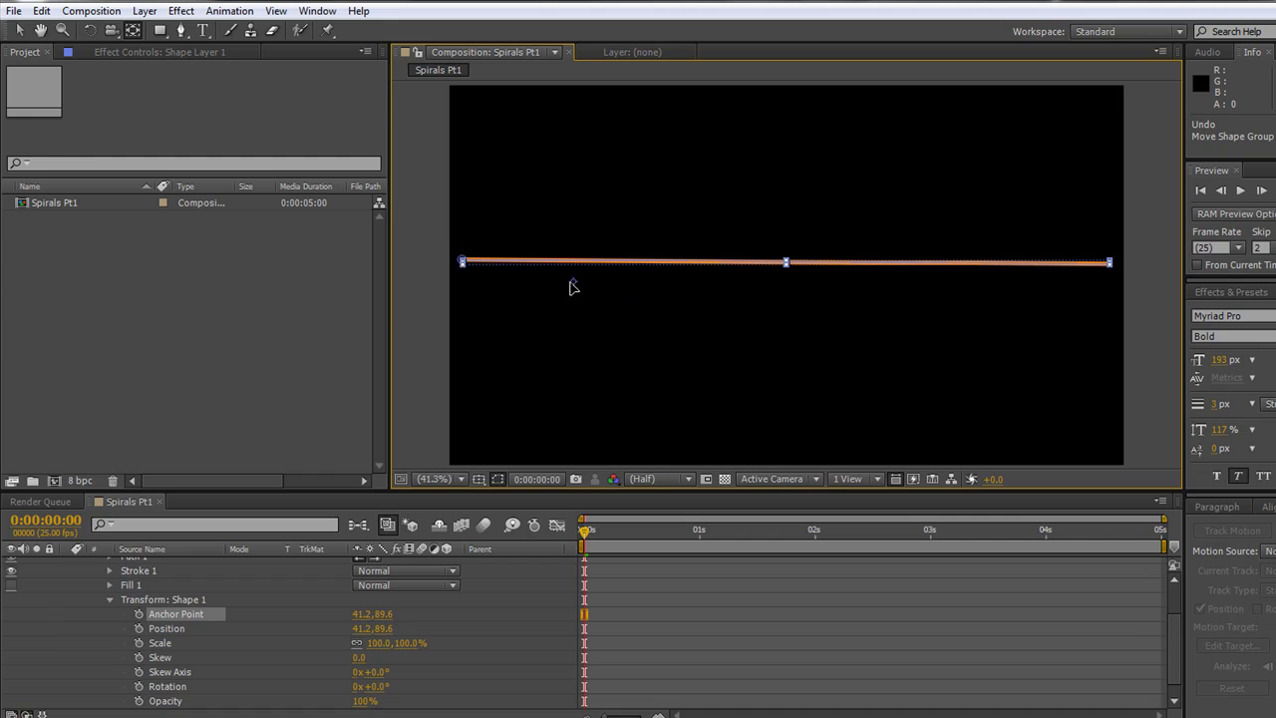
drag(544, 276, 464, 265)
click(17, 30)
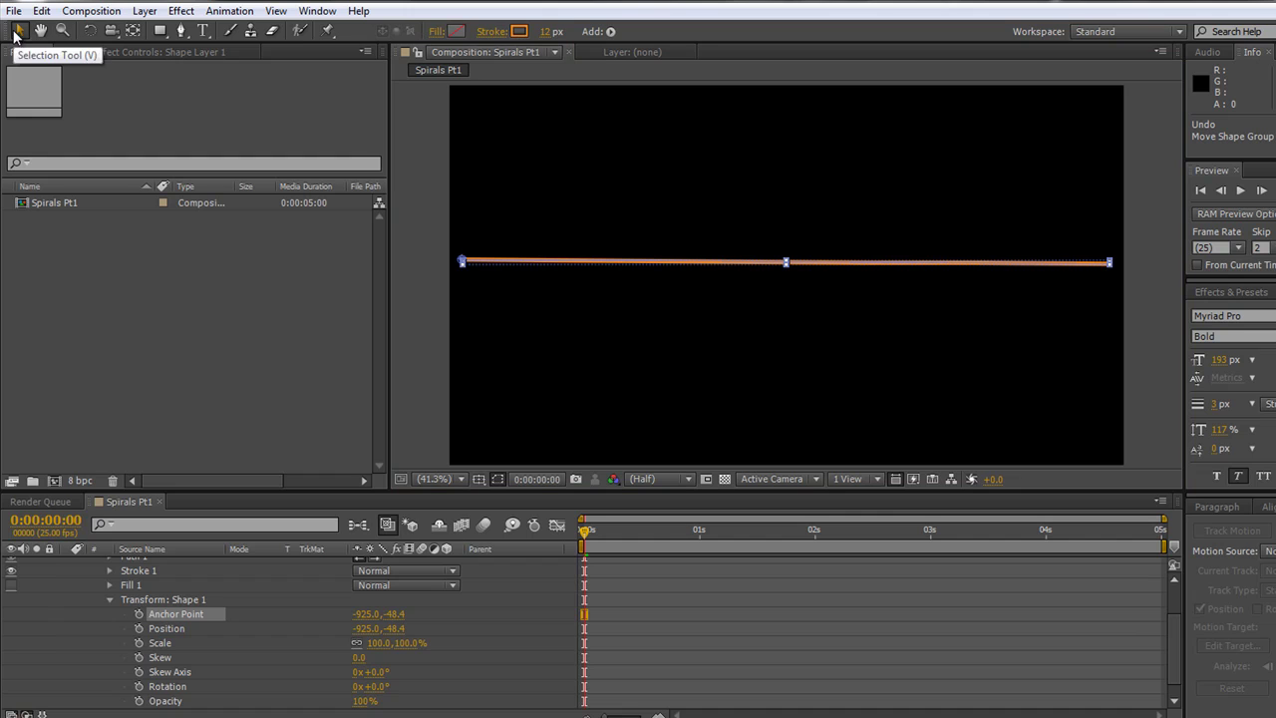
click(110, 599)
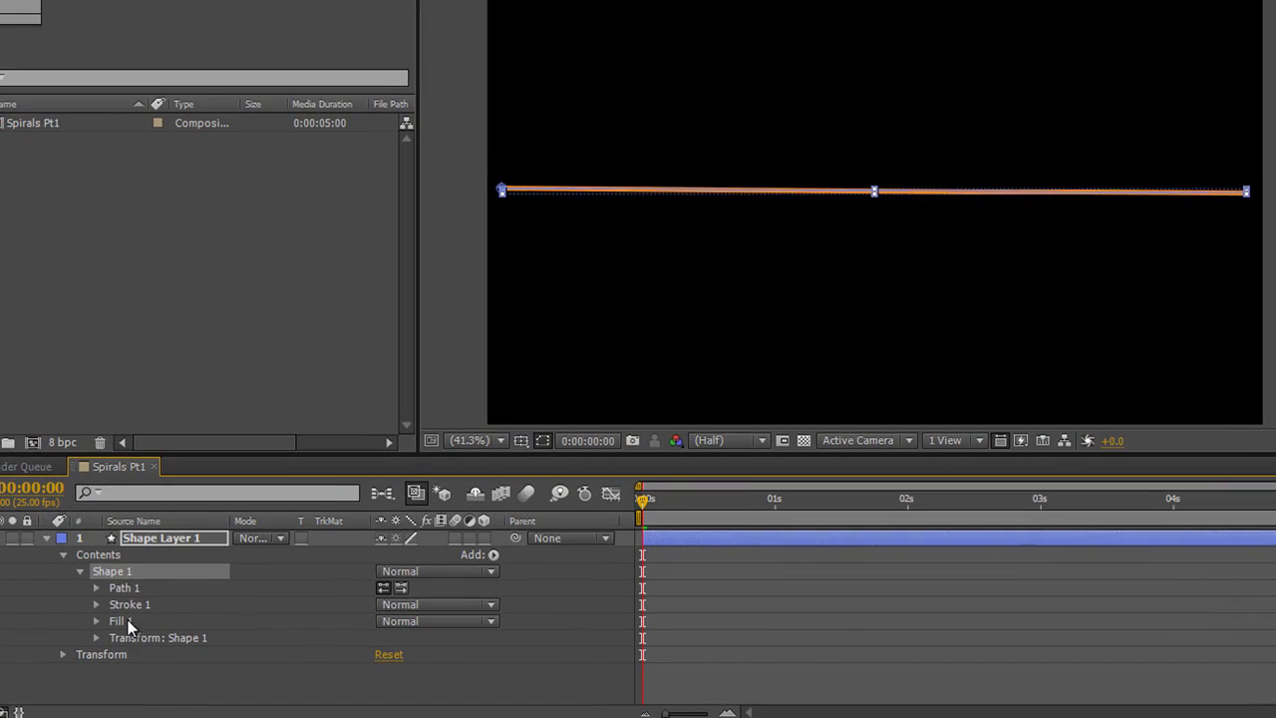
Step: Try a Twist of angle 26 pivoting on the left end, then delete Shape Layer 1
click(495, 552)
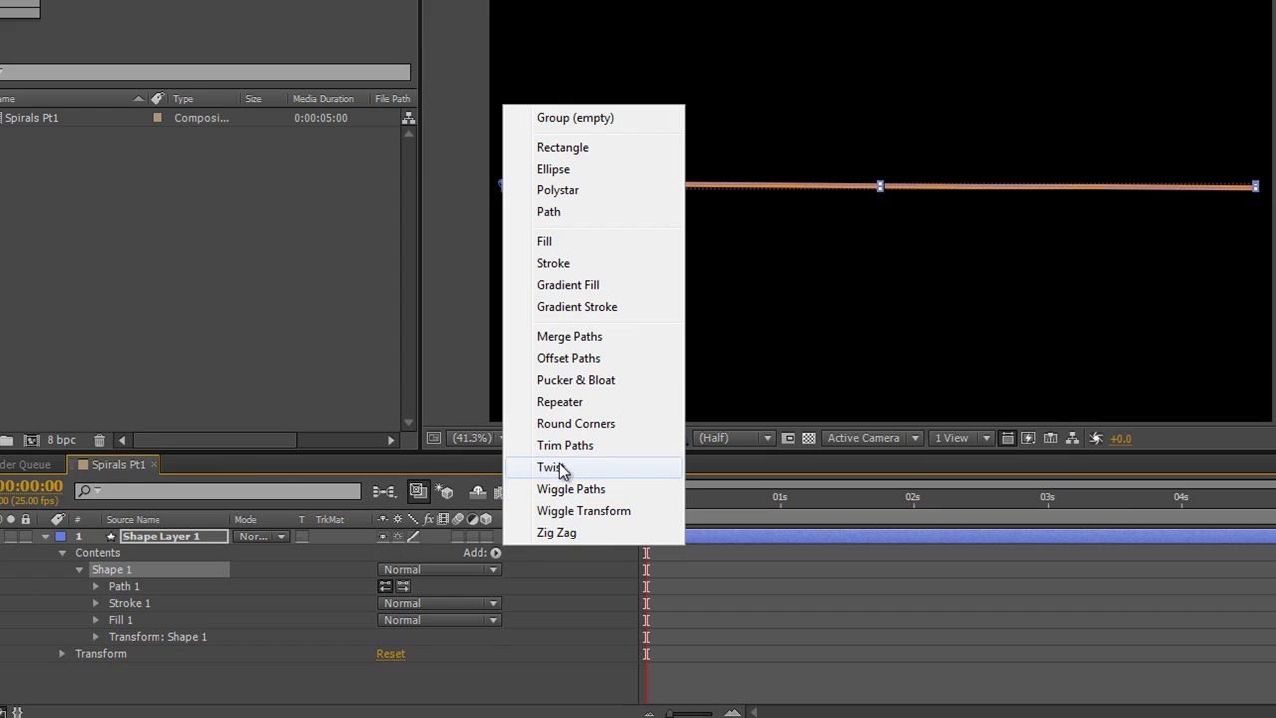
click(560, 469)
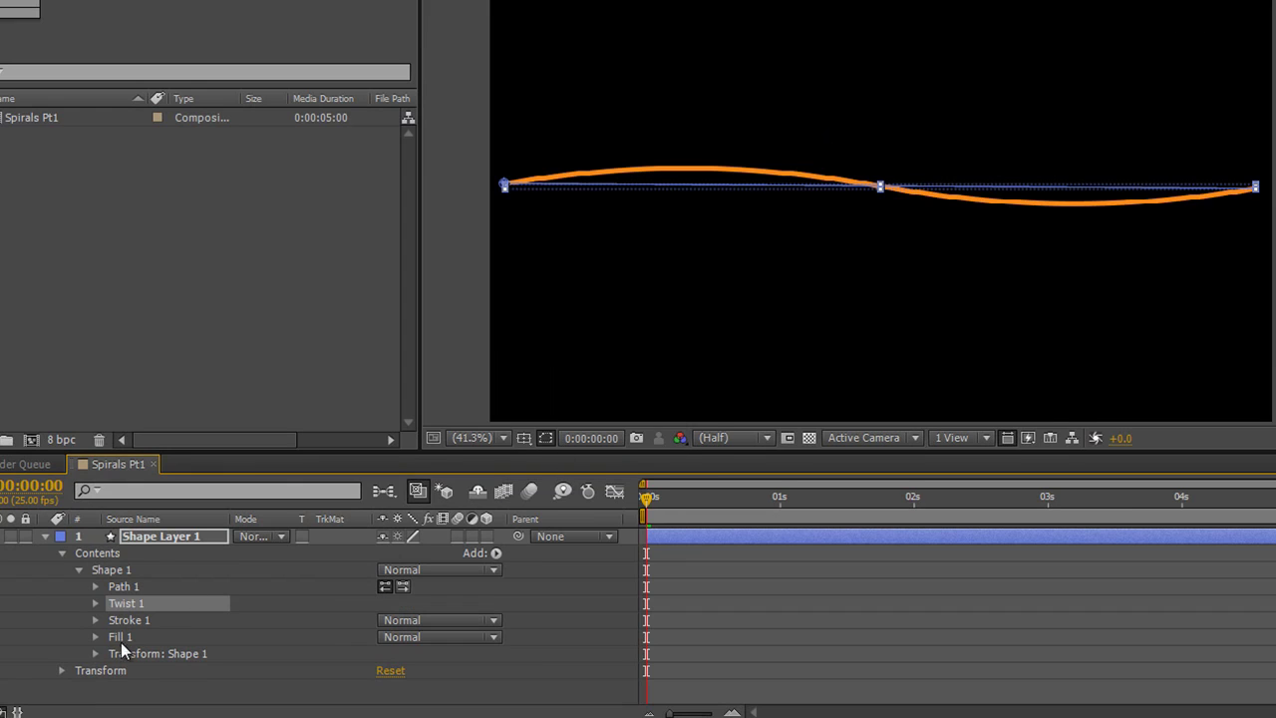
click(96, 604)
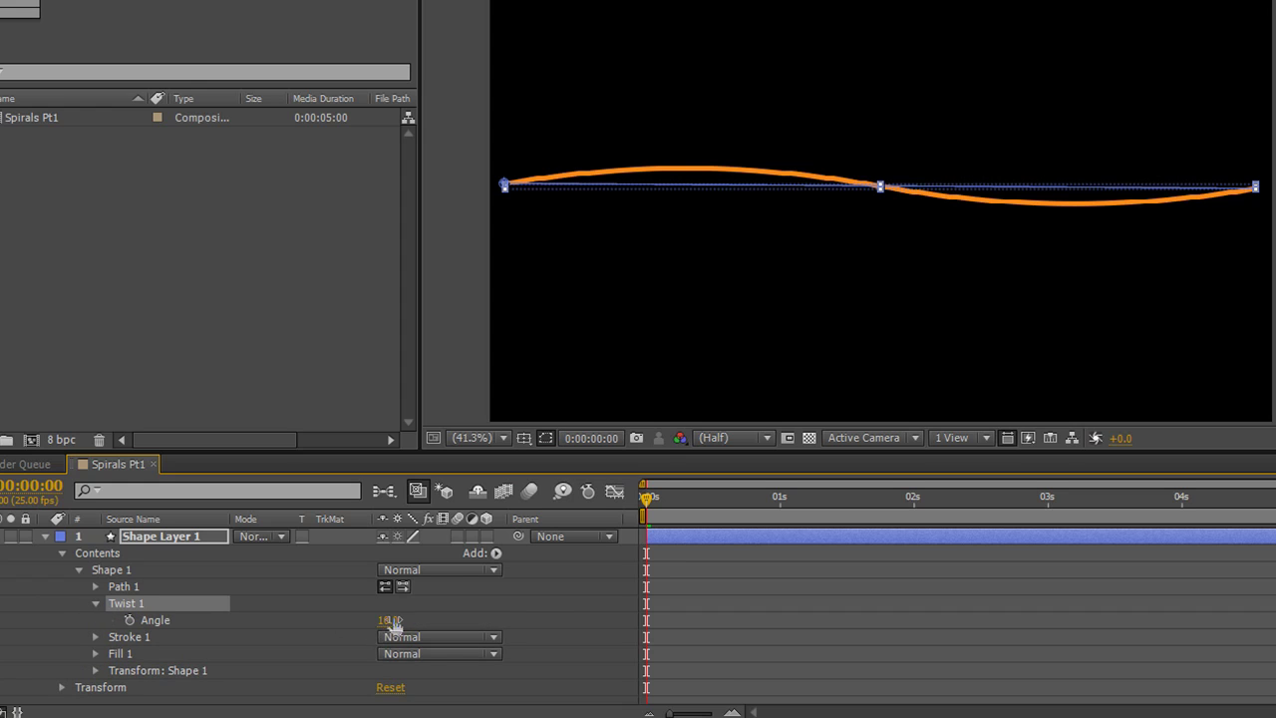
drag(387, 620, 412, 622)
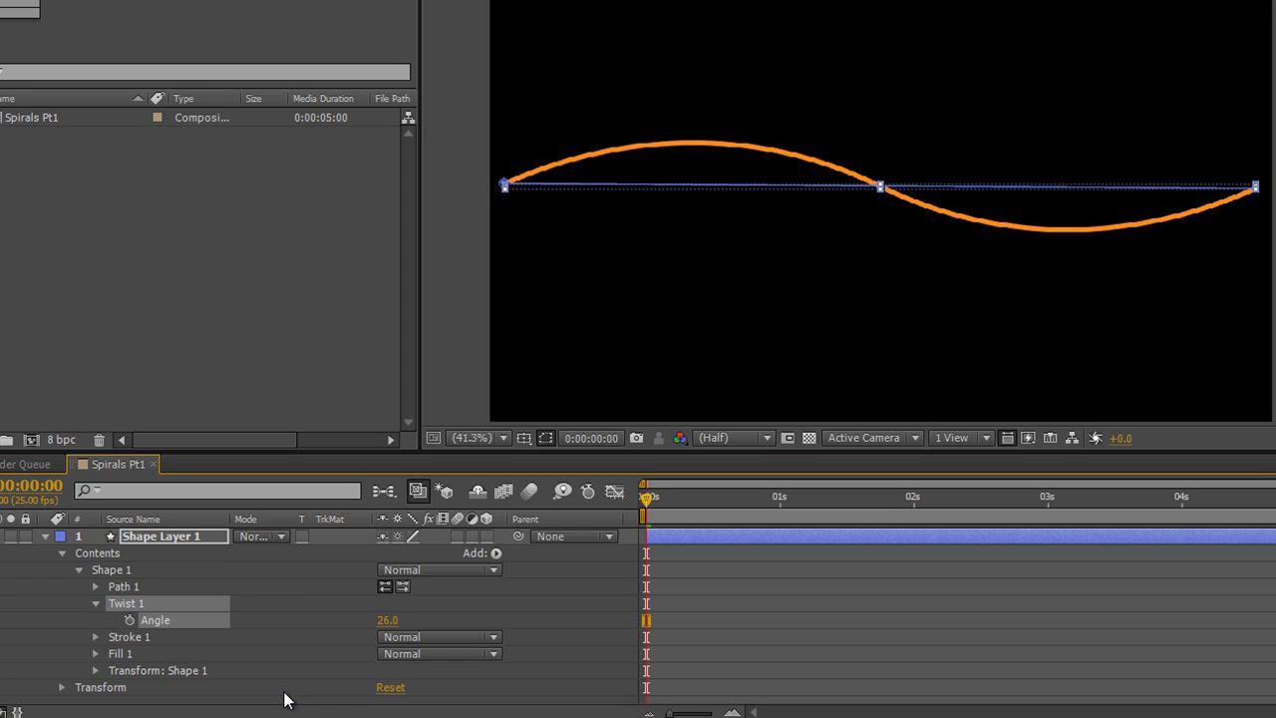
click(148, 536)
key(Delete)
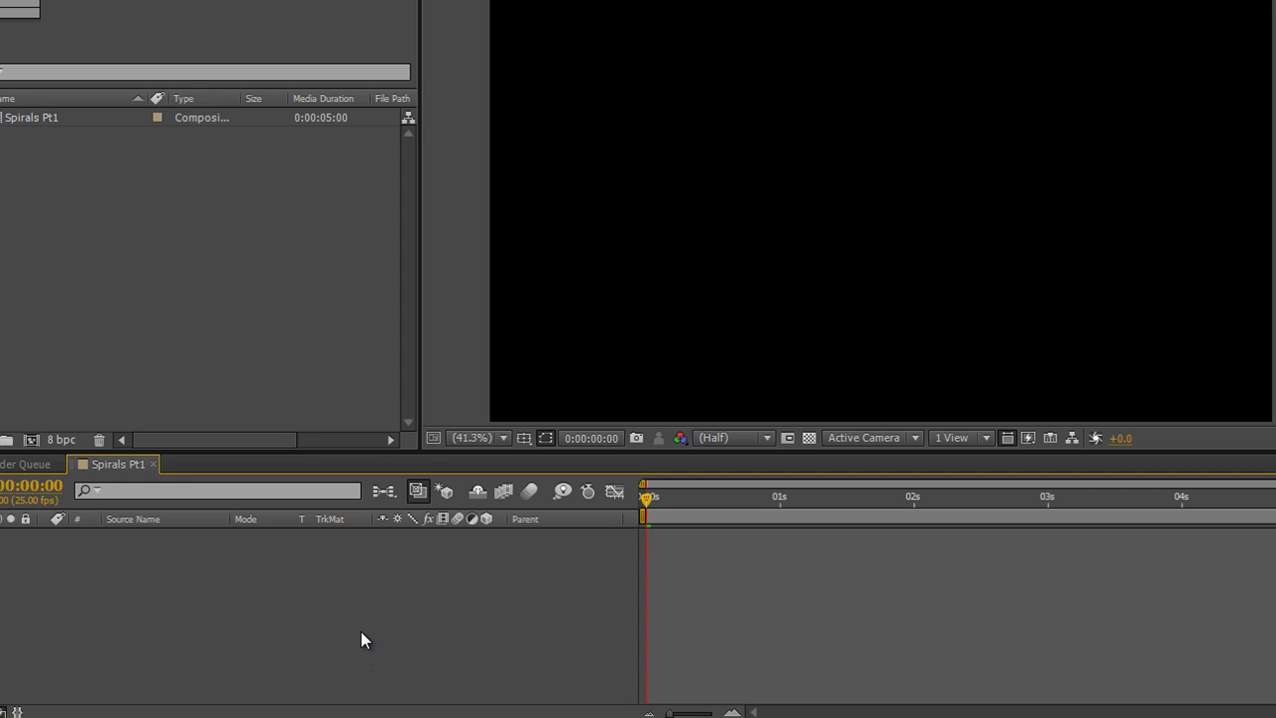
Step: Bring the Adobe Illustrator window forward from the taskbar
mouse_move(229, 717)
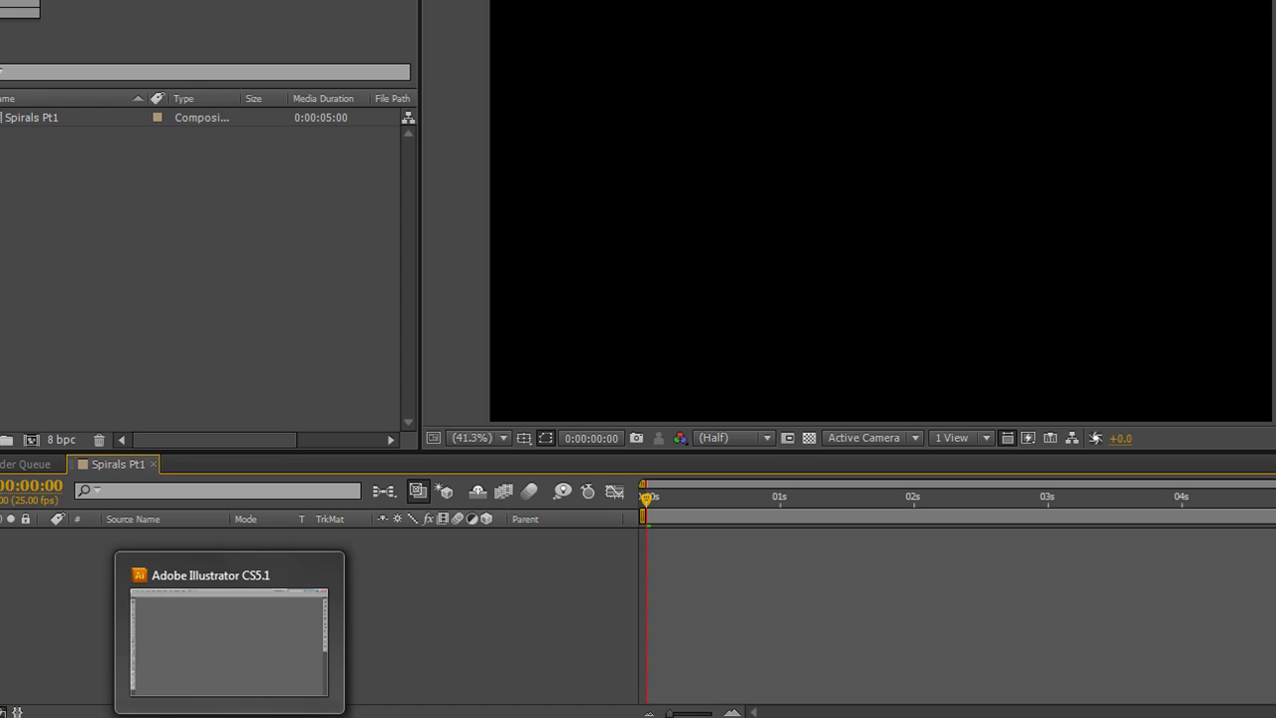
click(229, 717)
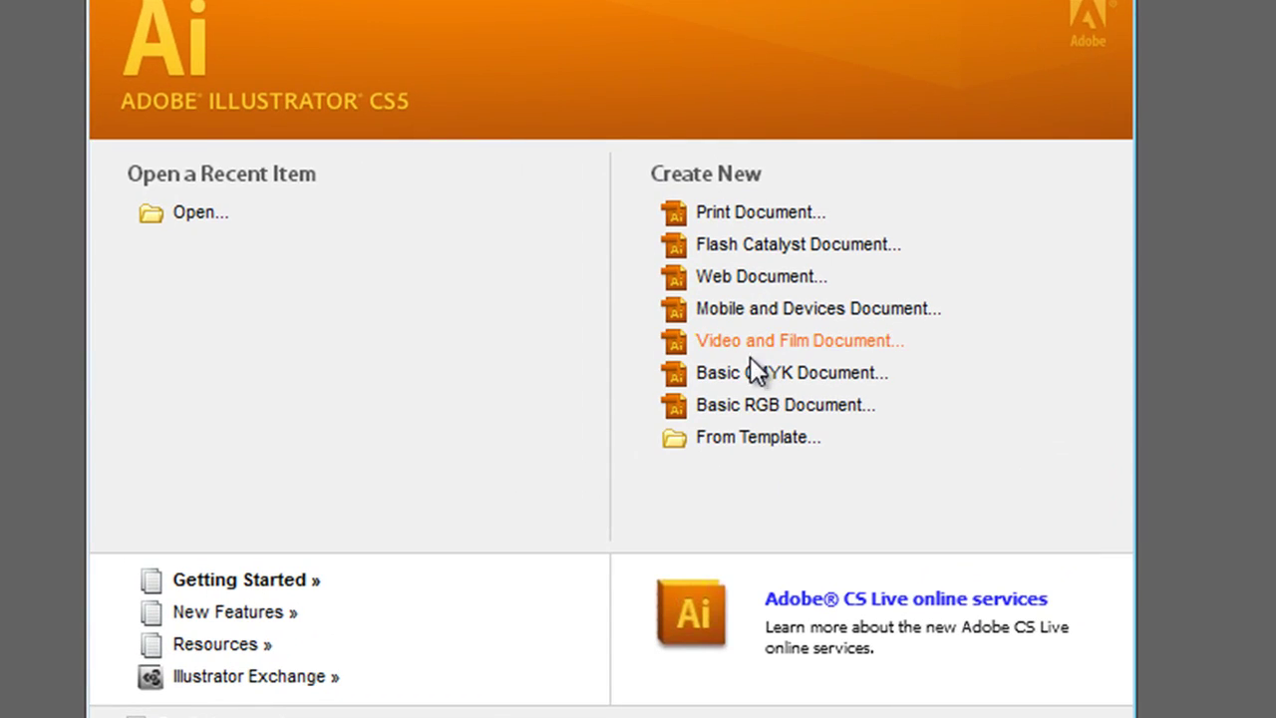
Step: Create a Video and Film document using the HDTV 1080 preset (1920 × 1080 px)
click(747, 349)
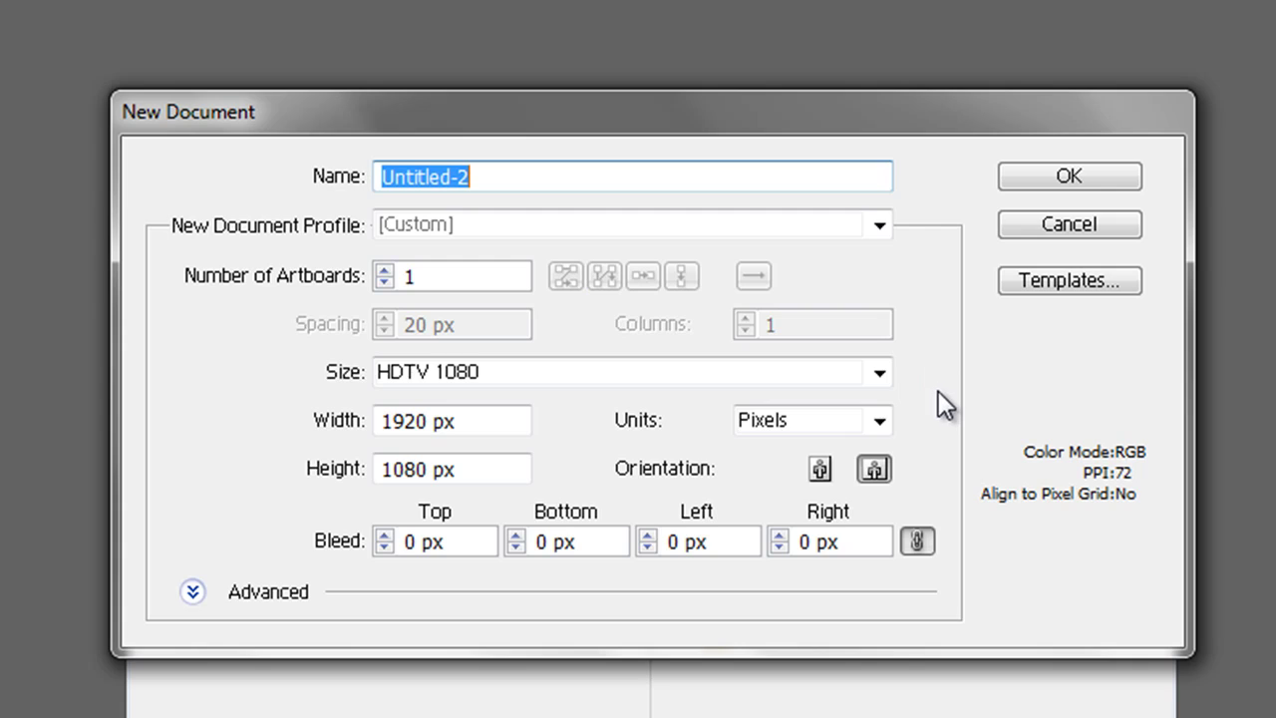
click(1071, 186)
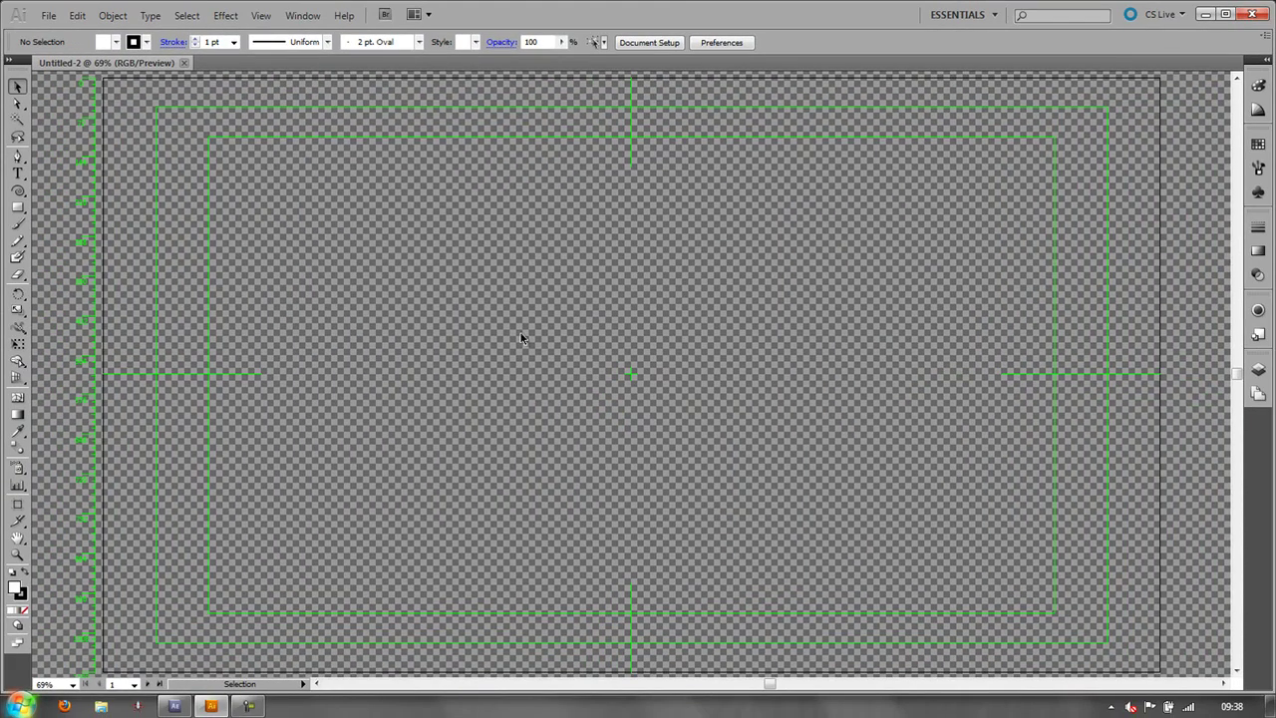
Step: Hide the transparency grid and tear off the line, arc and spiral tool group to the top-left
click(262, 18)
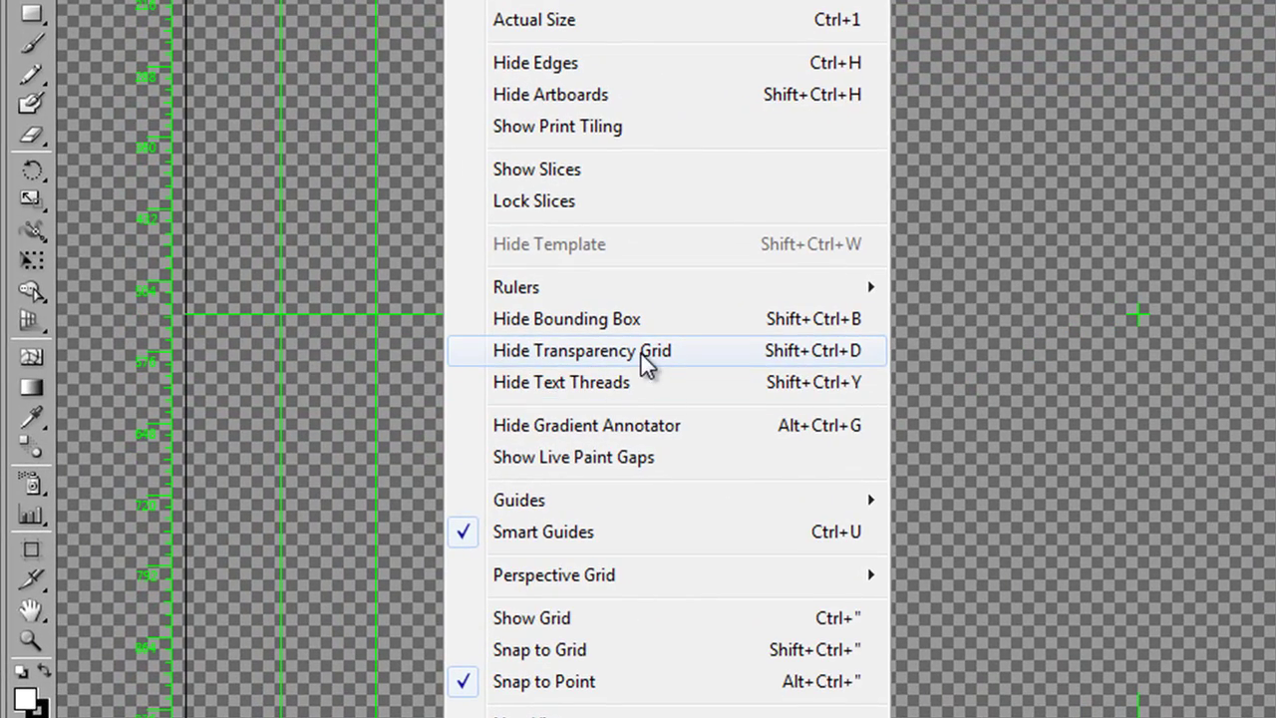
click(643, 358)
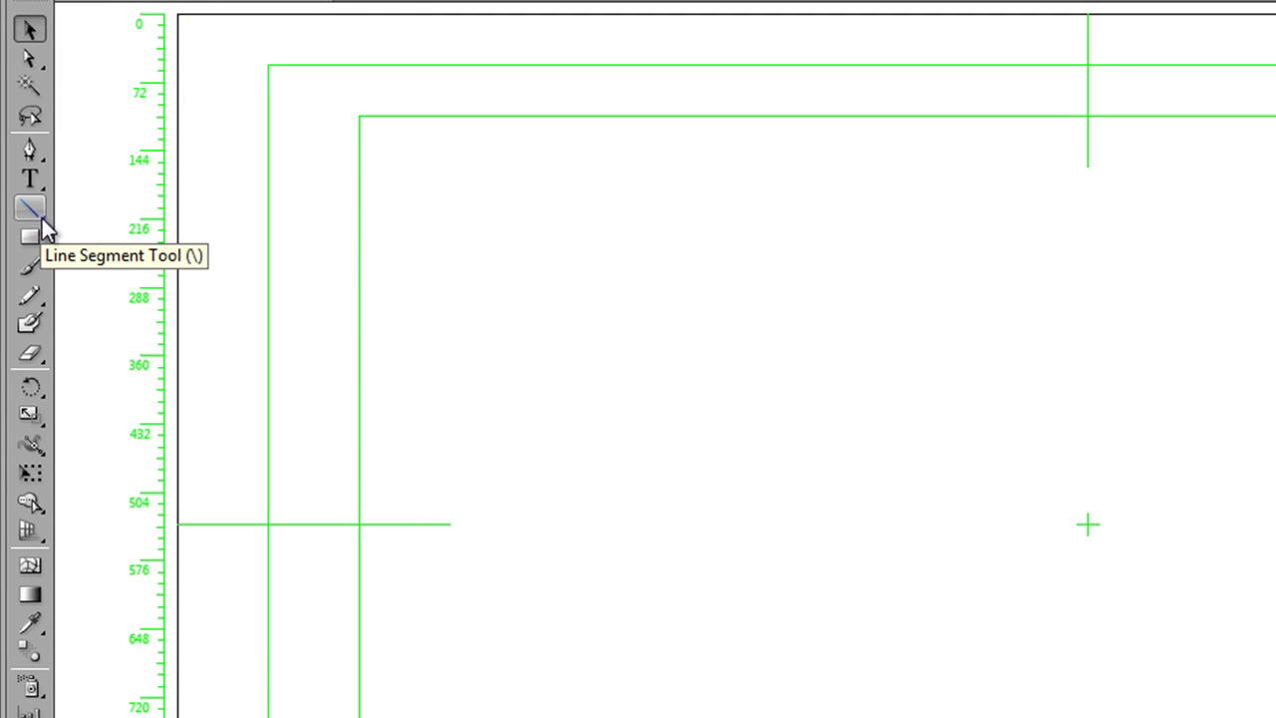
click(43, 221)
click(41, 223)
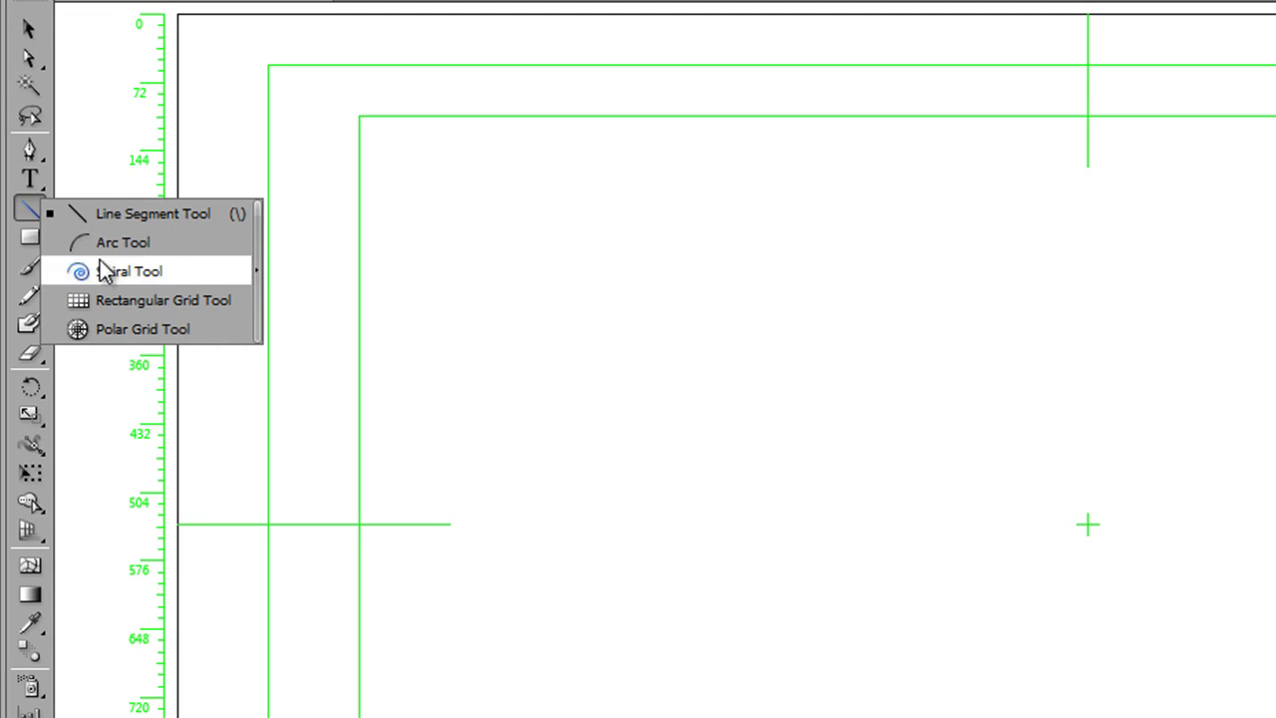
click(256, 273)
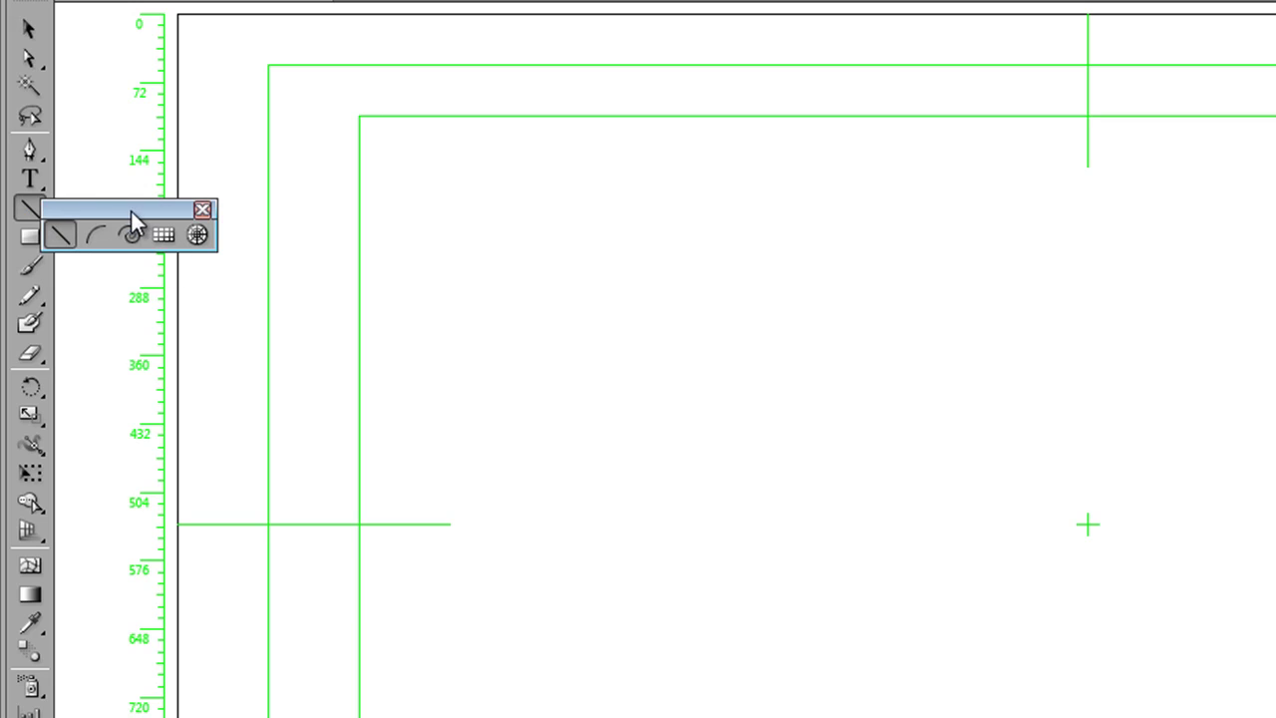
drag(130, 209, 172, 67)
Step: Draw a spiral on the artboard with the Spiral Tool, select it and copy it
click(169, 93)
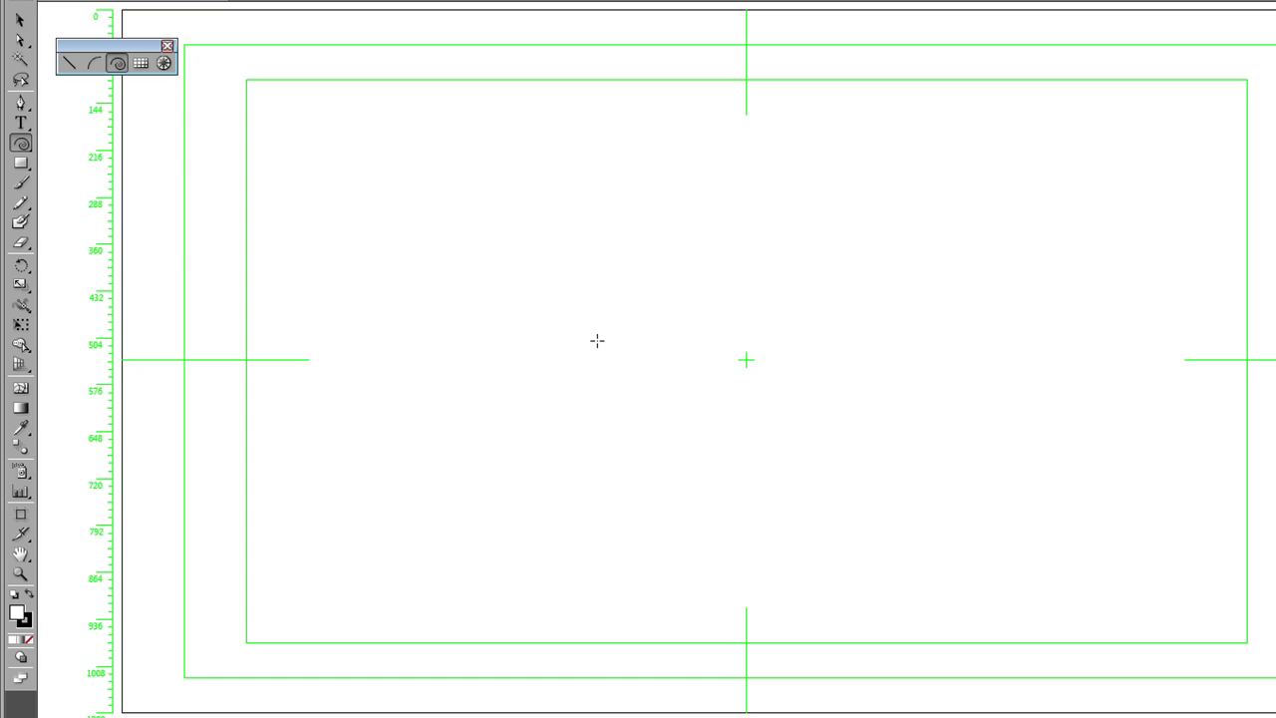
drag(597, 348, 811, 379)
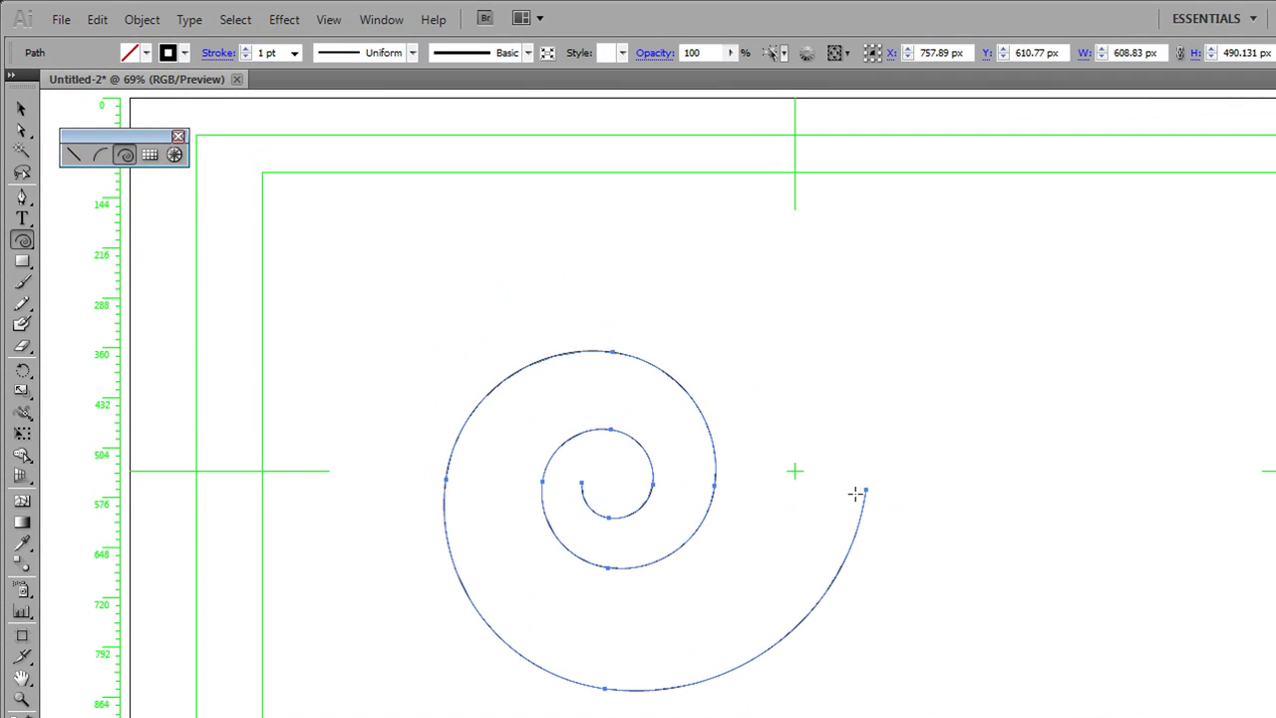
click(22, 108)
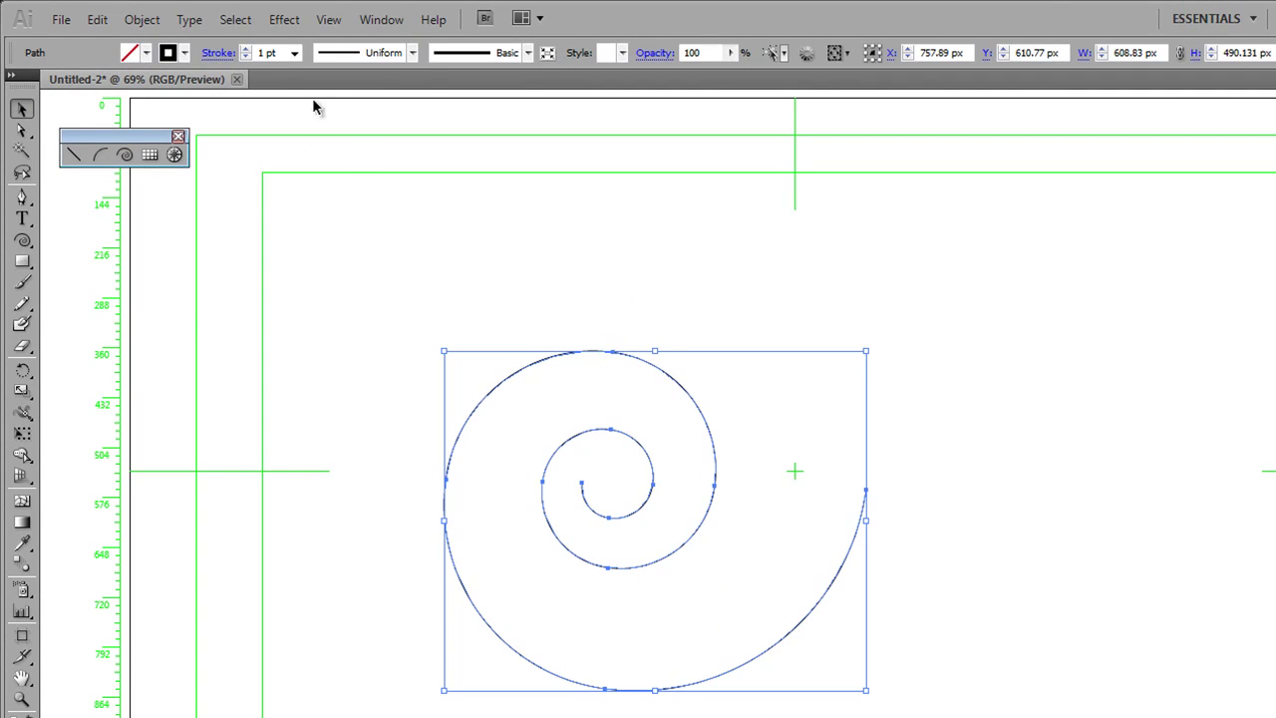
click(100, 20)
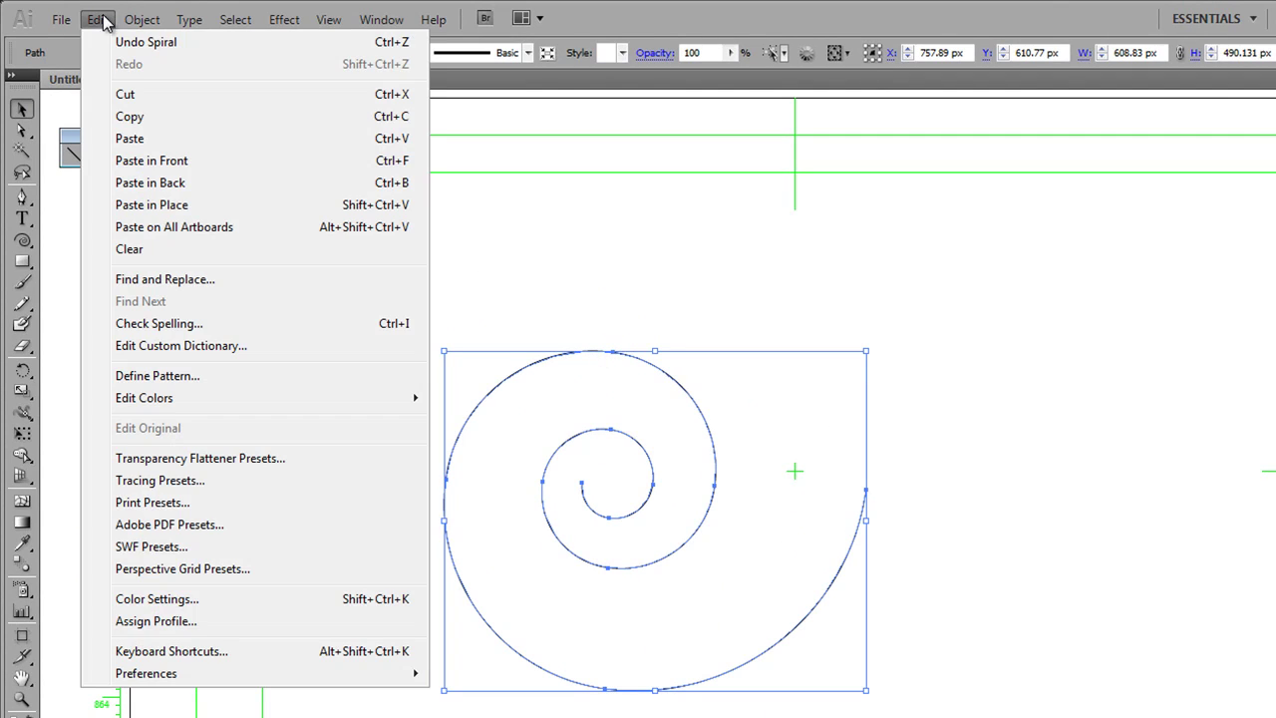
click(133, 118)
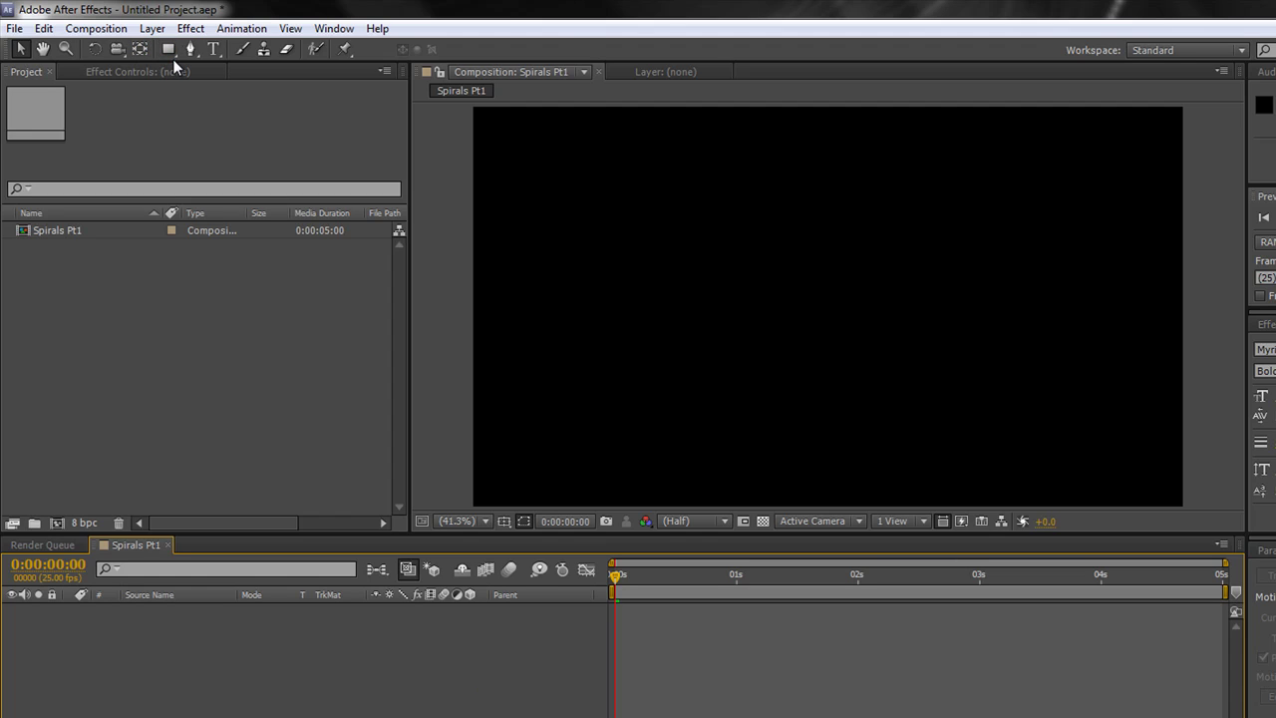
Step: Draw a straight horizontal orange stroke across the Spirals Pt1 comp with the Pen tool
mouse_move(173, 56)
mouse_down()
mouse_move(250, 130)
mouse_move(245, 48)
mouse_move(236, 111)
mouse_move(178, 56)
mouse_up()
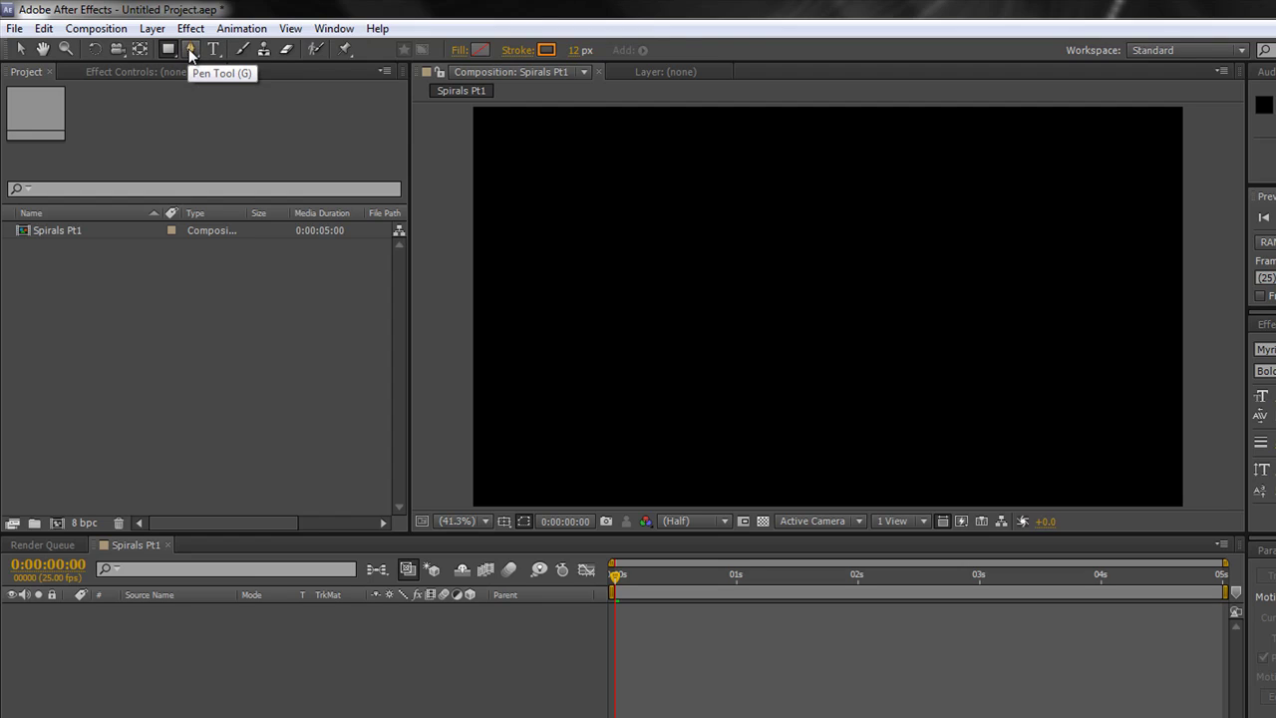
click(189, 50)
click(502, 294)
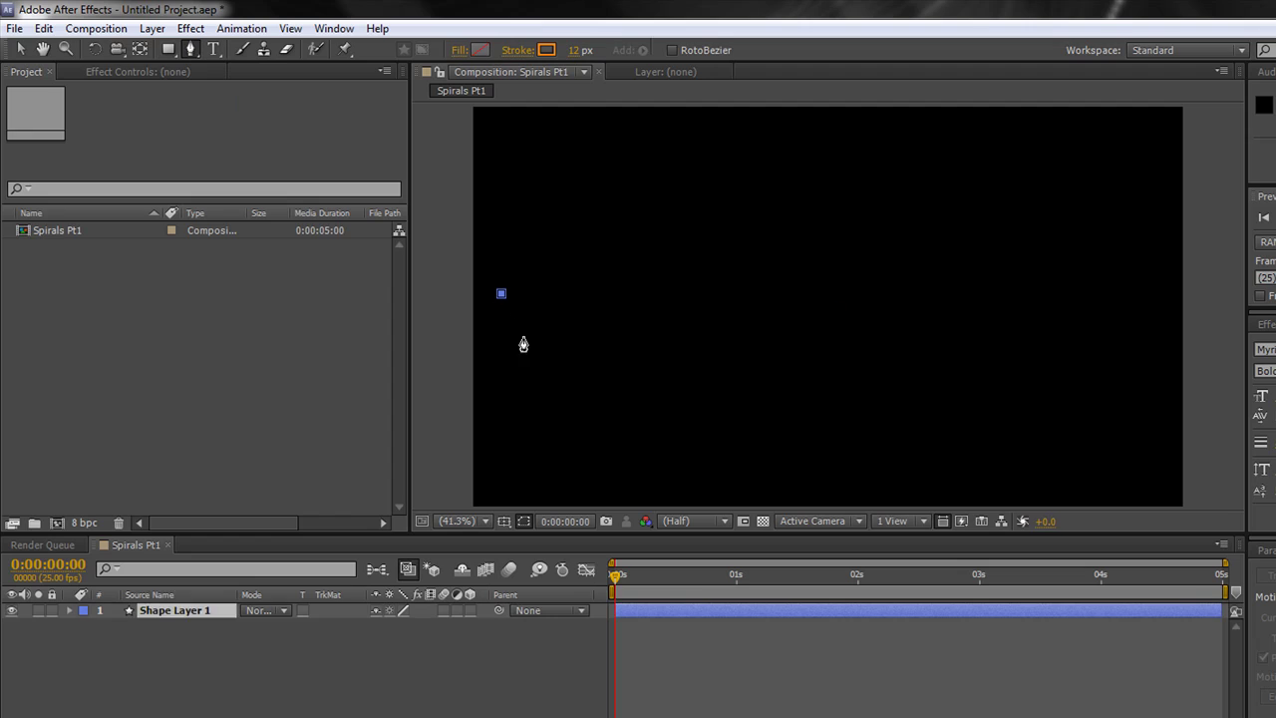
click(1154, 293)
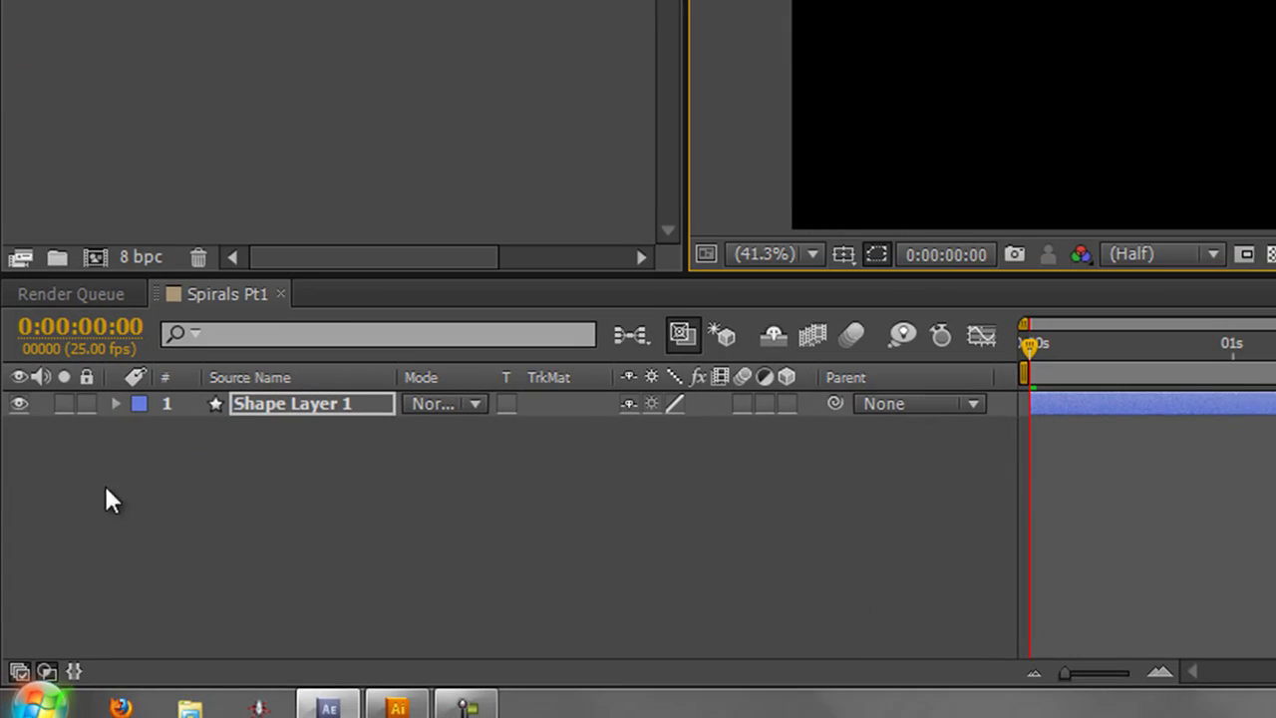
Step: Paste the copied Illustrator spiral into Shape 1's Path 1, replacing the straight line
click(119, 390)
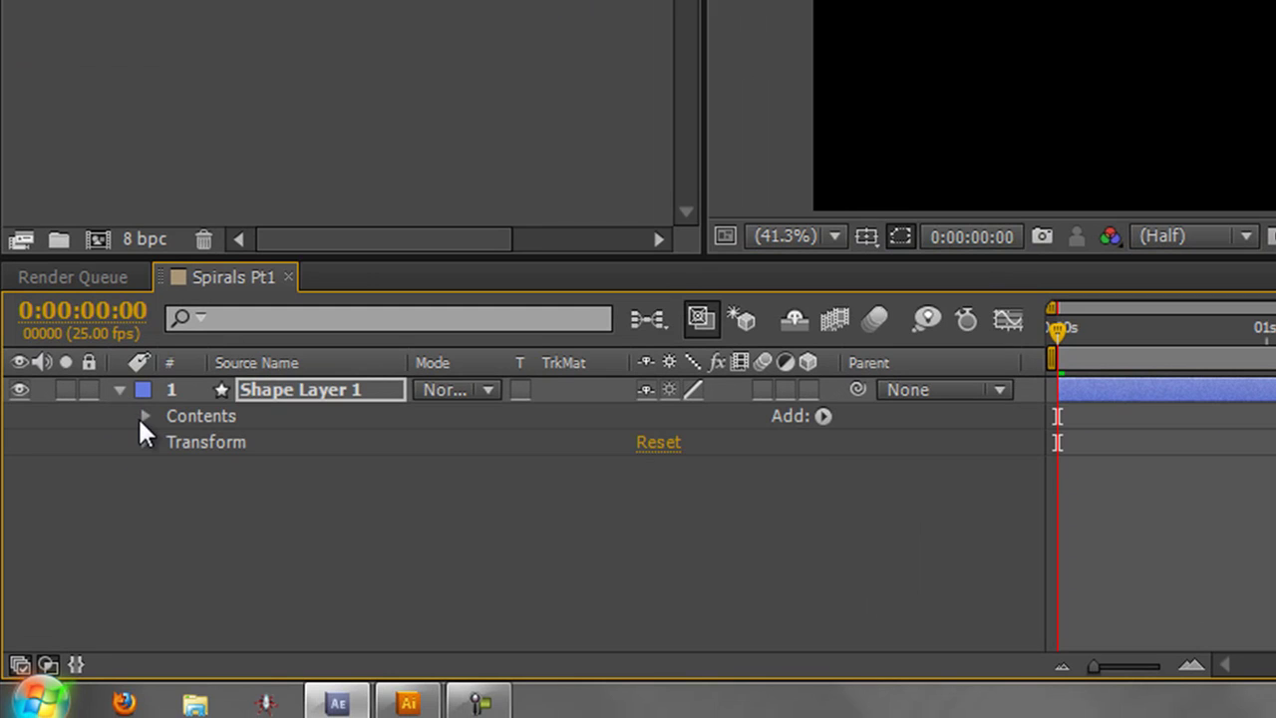
click(144, 416)
click(173, 441)
click(197, 467)
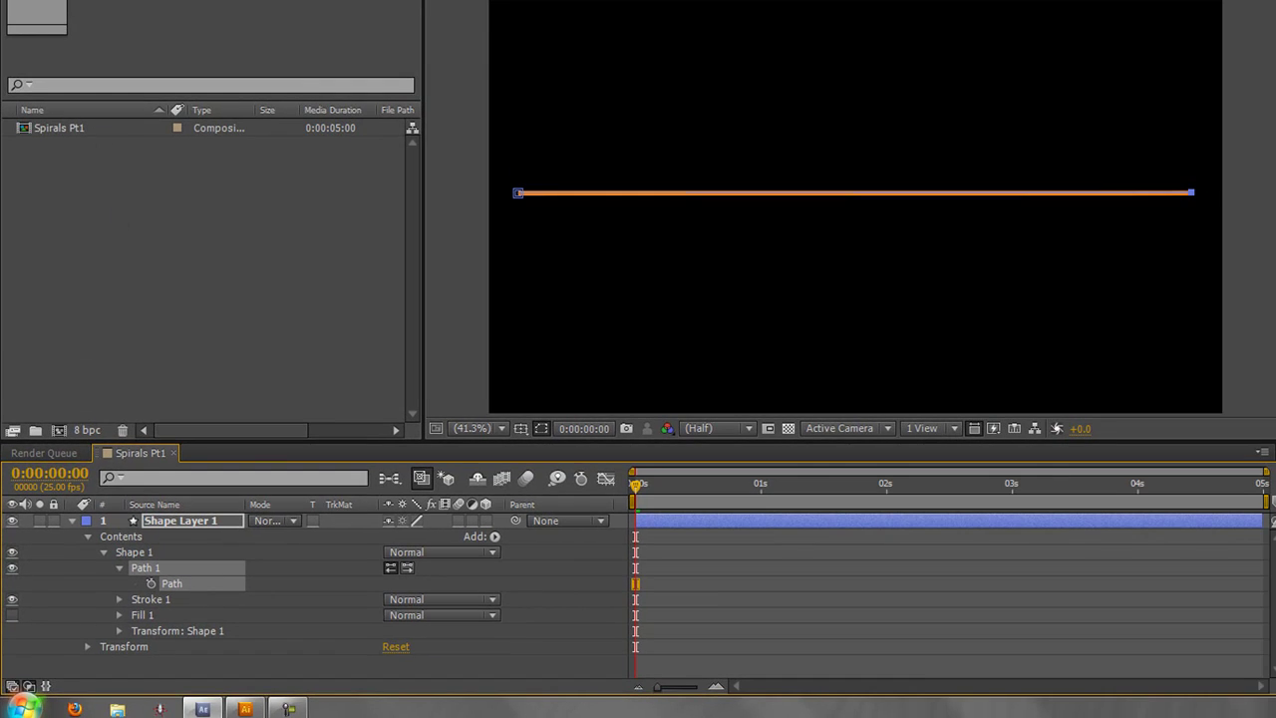
key(alt+e)
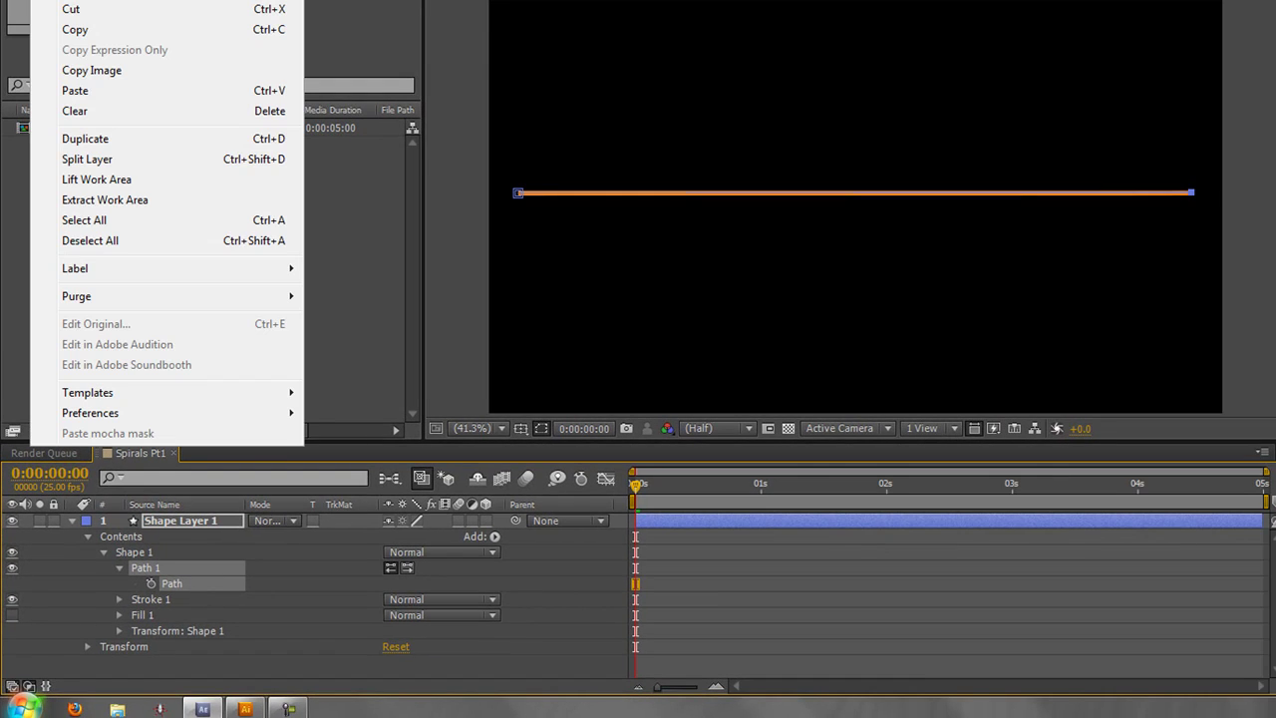
click(86, 96)
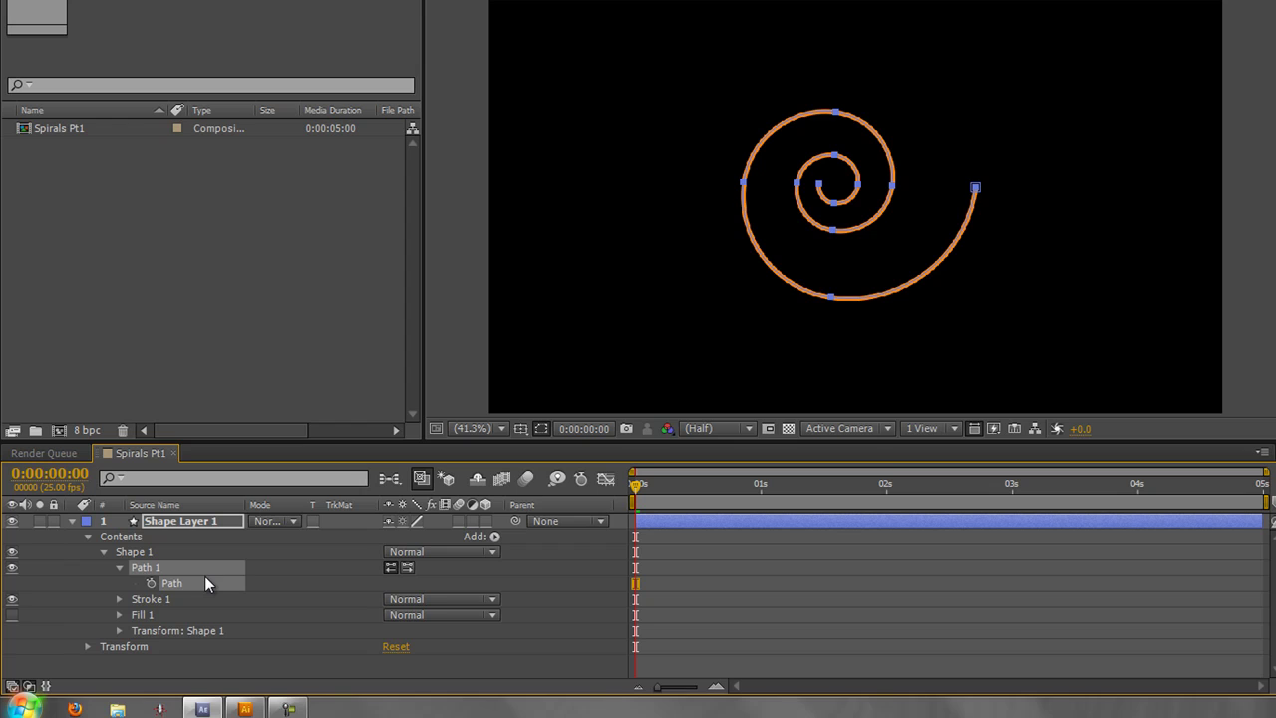
Step: Set Stroke 1's Line Cap to Round Cap so the orange spiral has rounded ends
click(119, 600)
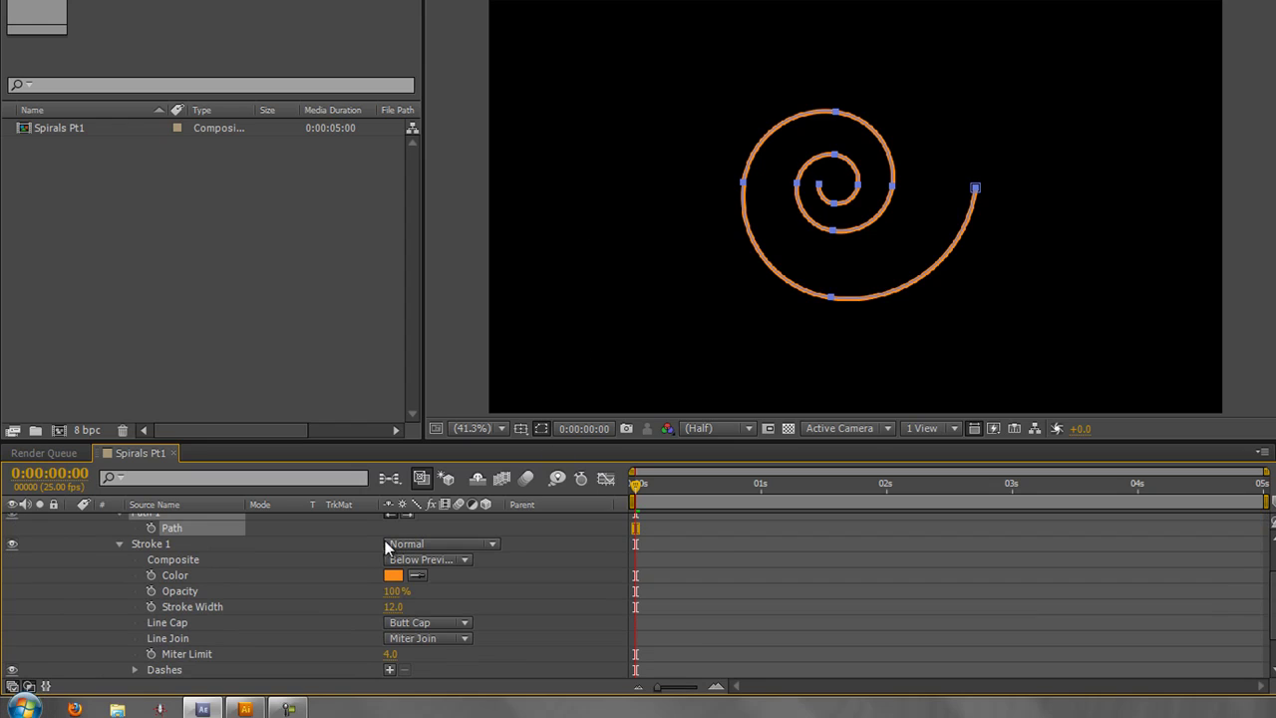
scroll(888, 220, up, 1)
scroll(887, 219, up, 2)
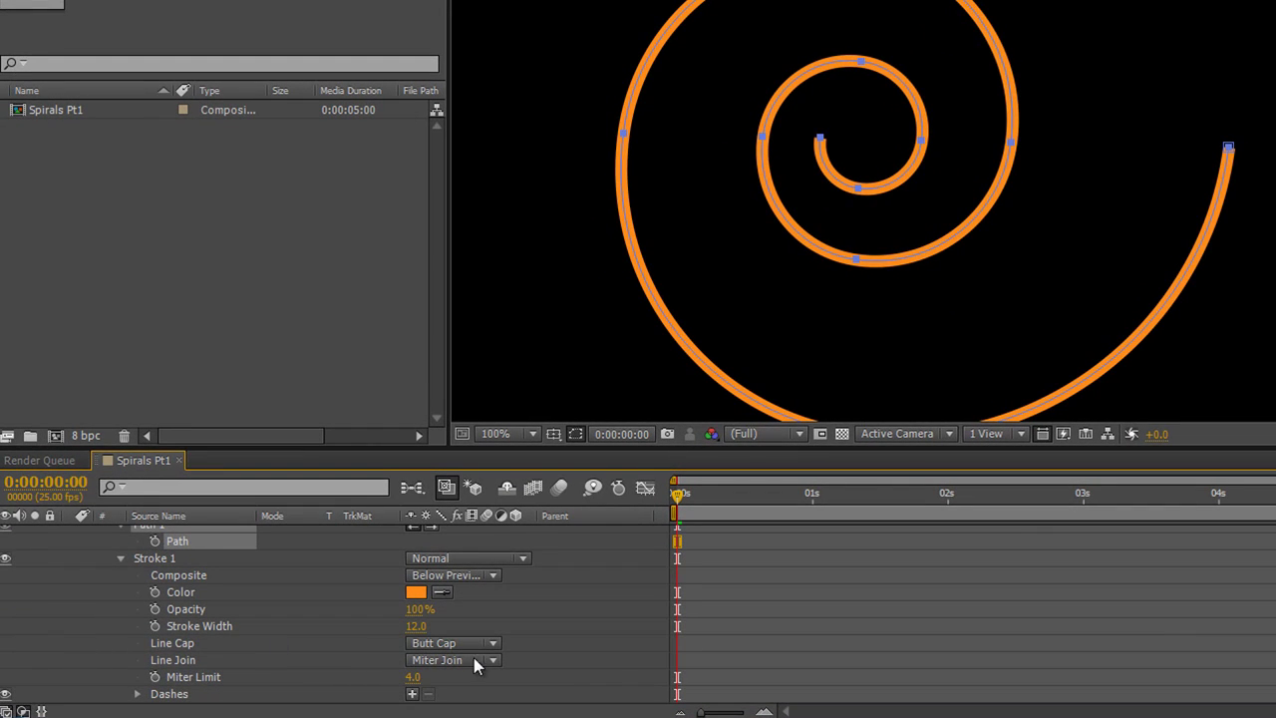
click(496, 642)
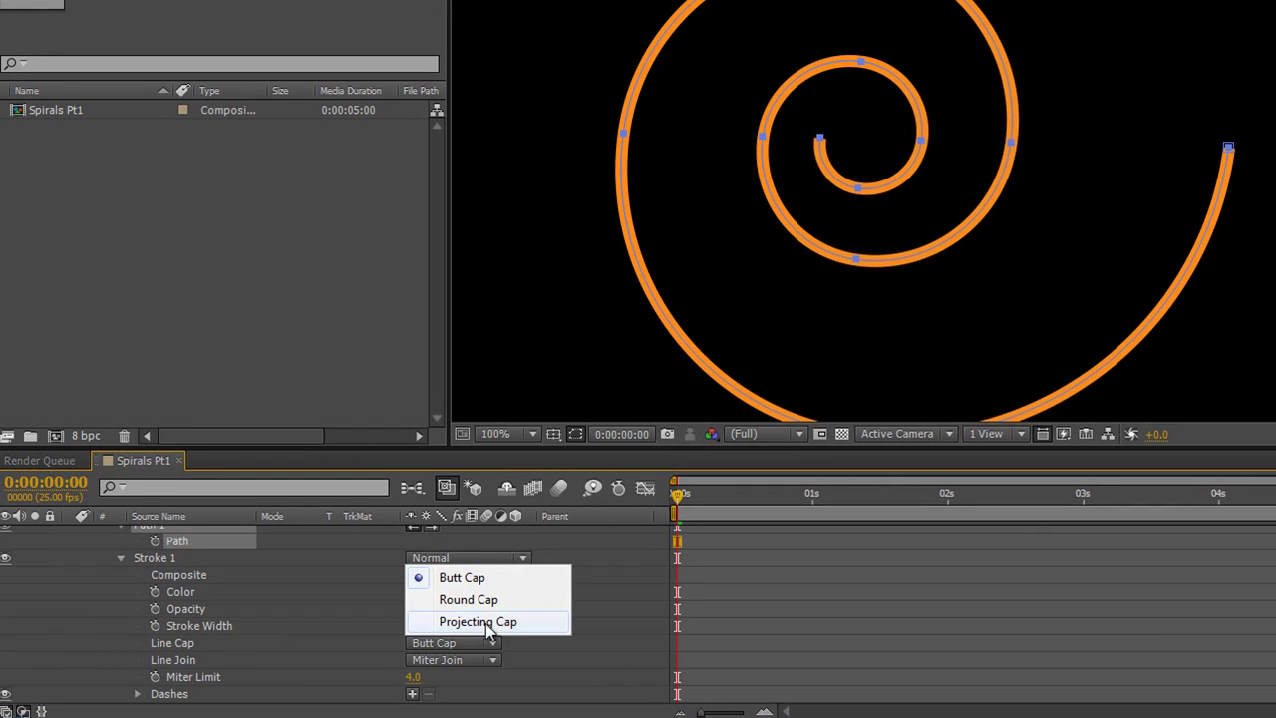
click(486, 601)
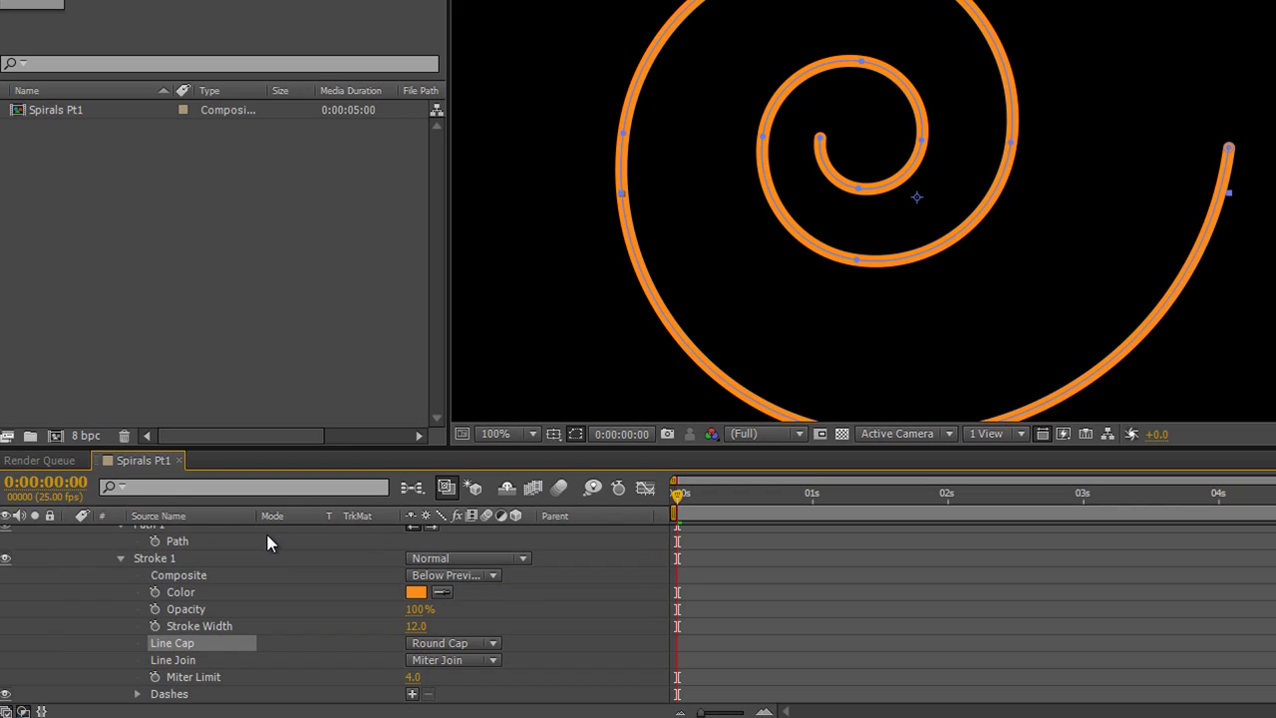
scroll(264, 542, down, 1)
scroll(261, 544, up, 2)
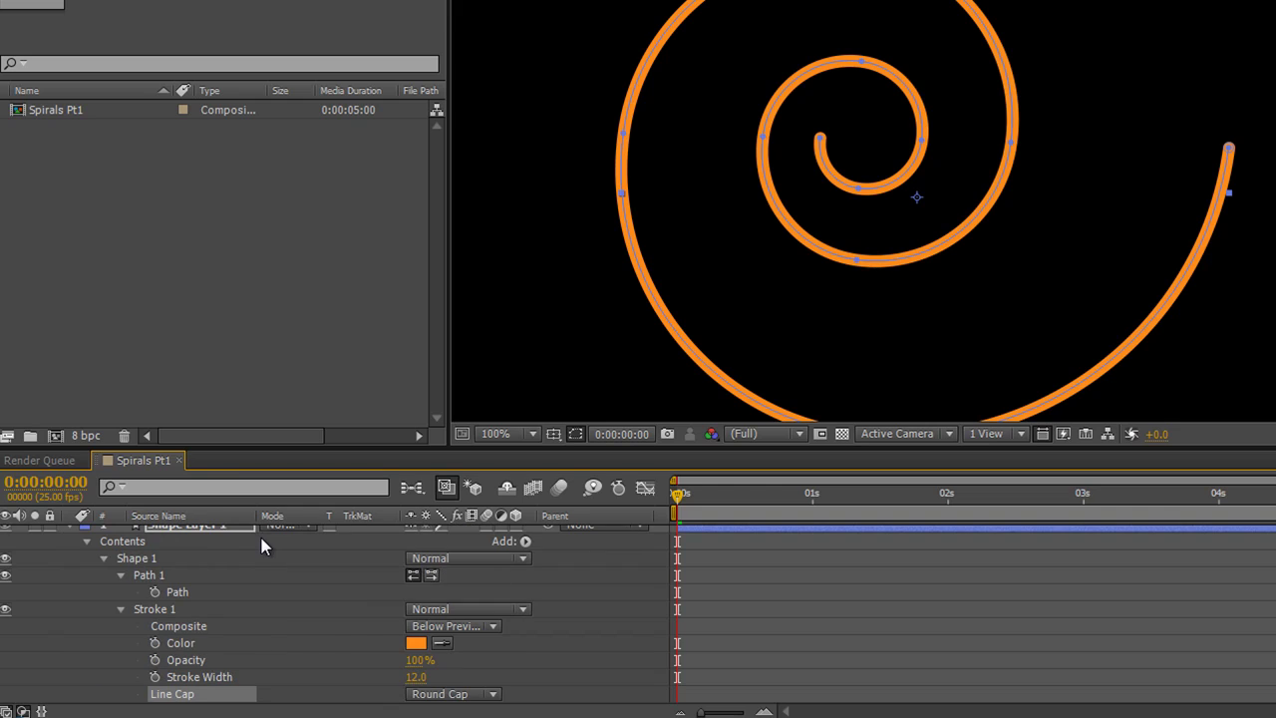
Step: Add a Trim Paths operator to the spiral's Shape 1 contents
click(525, 542)
click(589, 434)
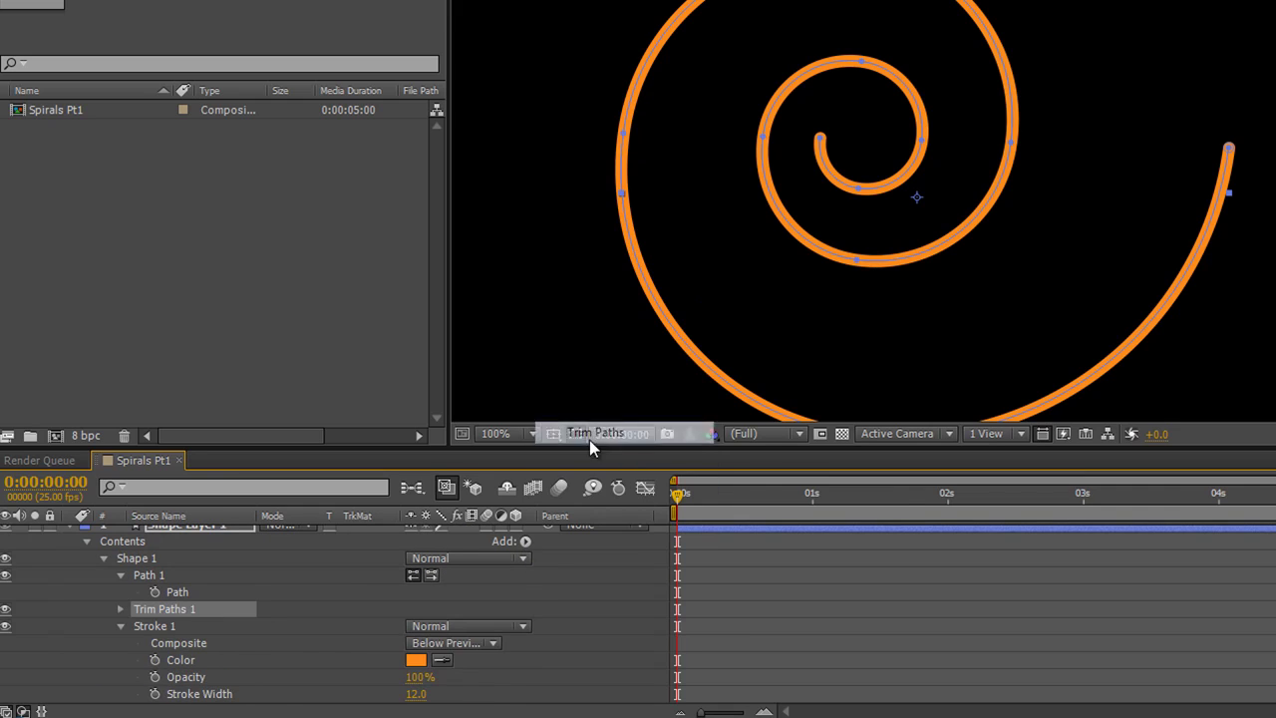
scroll(139, 599, down, 1)
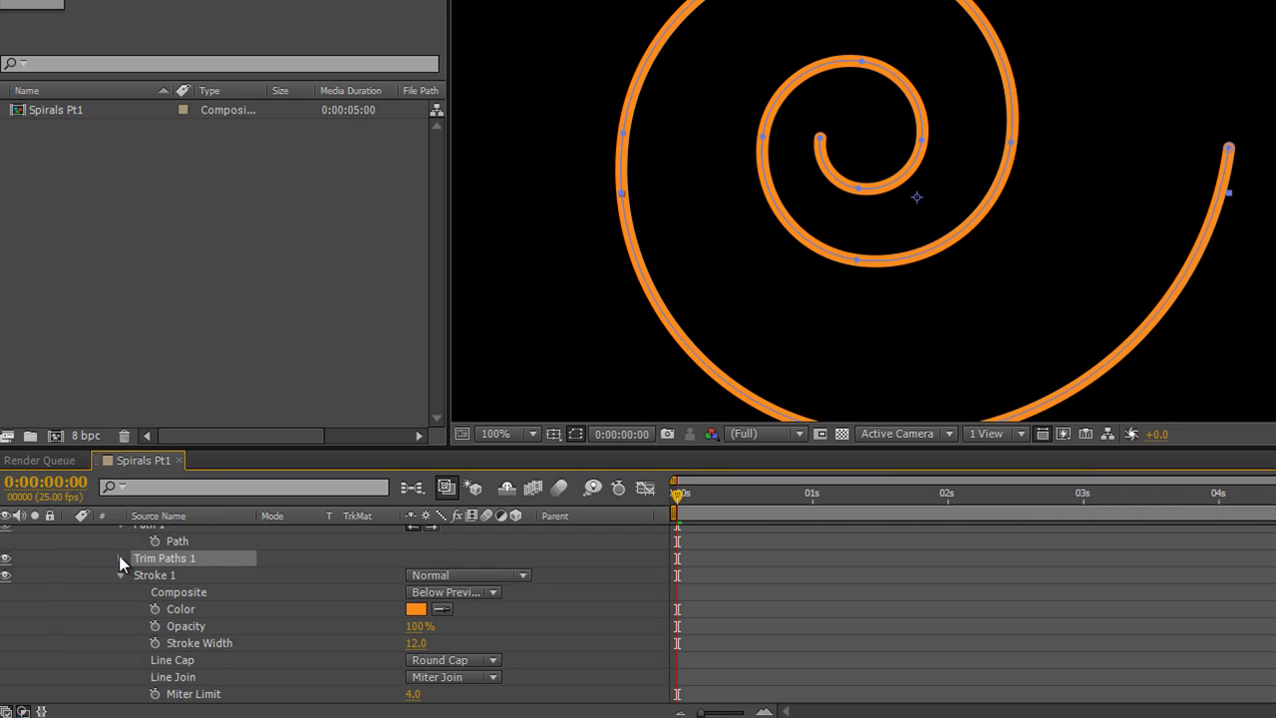
Step: Try scrubbing Trim Paths Start, keeping Start 0% and End 100%, and zoom the viewer out to 50%
click(119, 558)
mouse_move(399, 592)
mouse_down()
mouse_move(487, 594)
mouse_move(385, 585)
mouse_move(401, 604)
mouse_move(326, 605)
mouse_move(439, 608)
mouse_up()
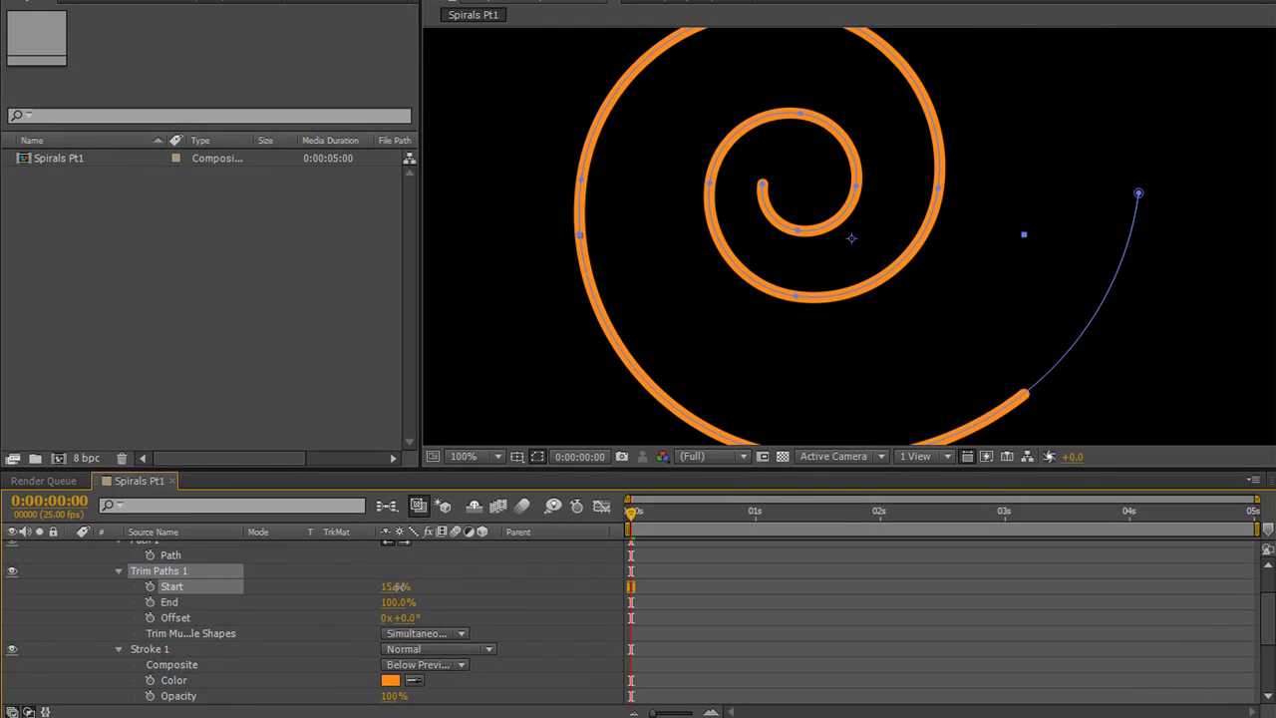
click(390, 588)
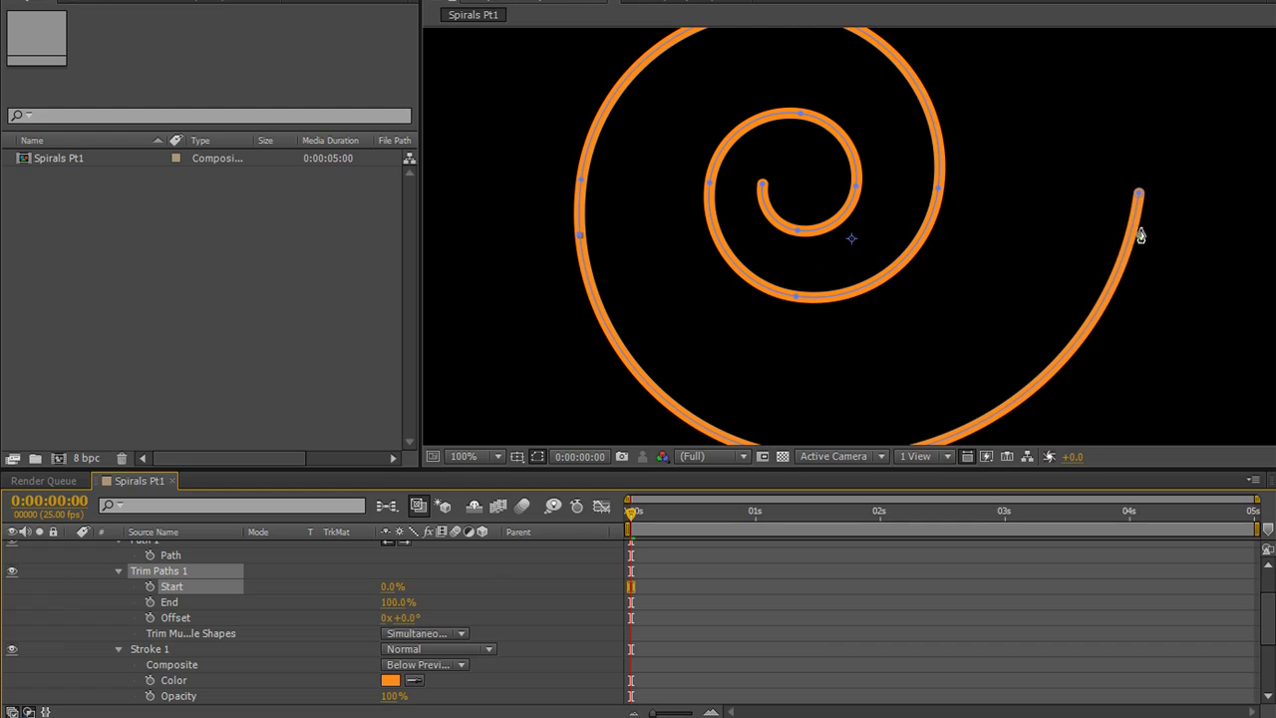
key(comma)
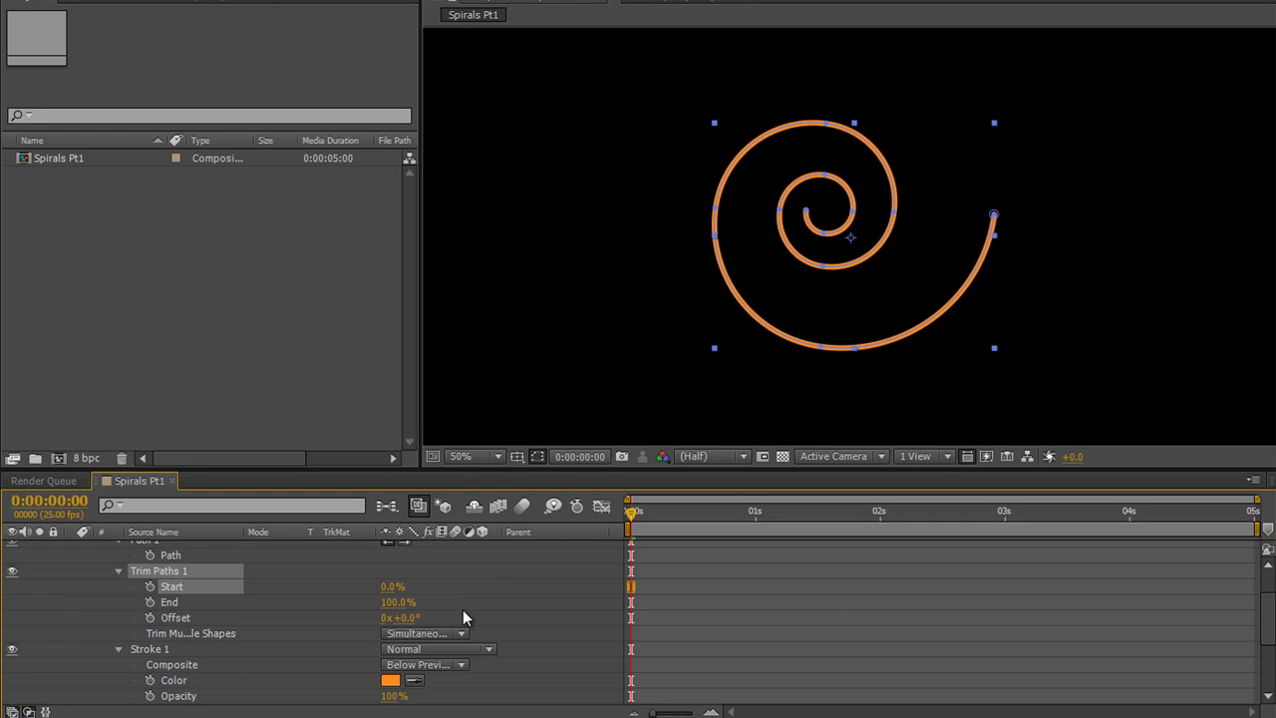
Step: Collapse Shape Layer 1's property list and deselect it to show the round-capped orange spiral
scroll(462, 609, up, 3)
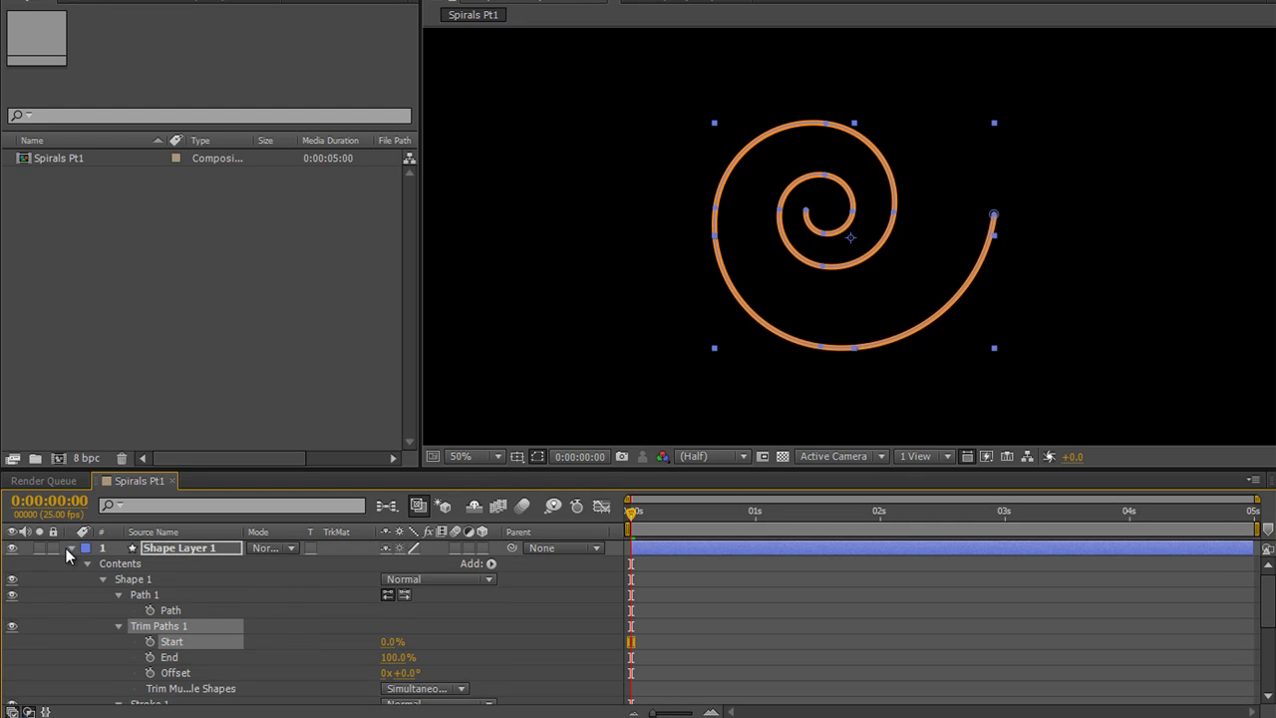
click(69, 548)
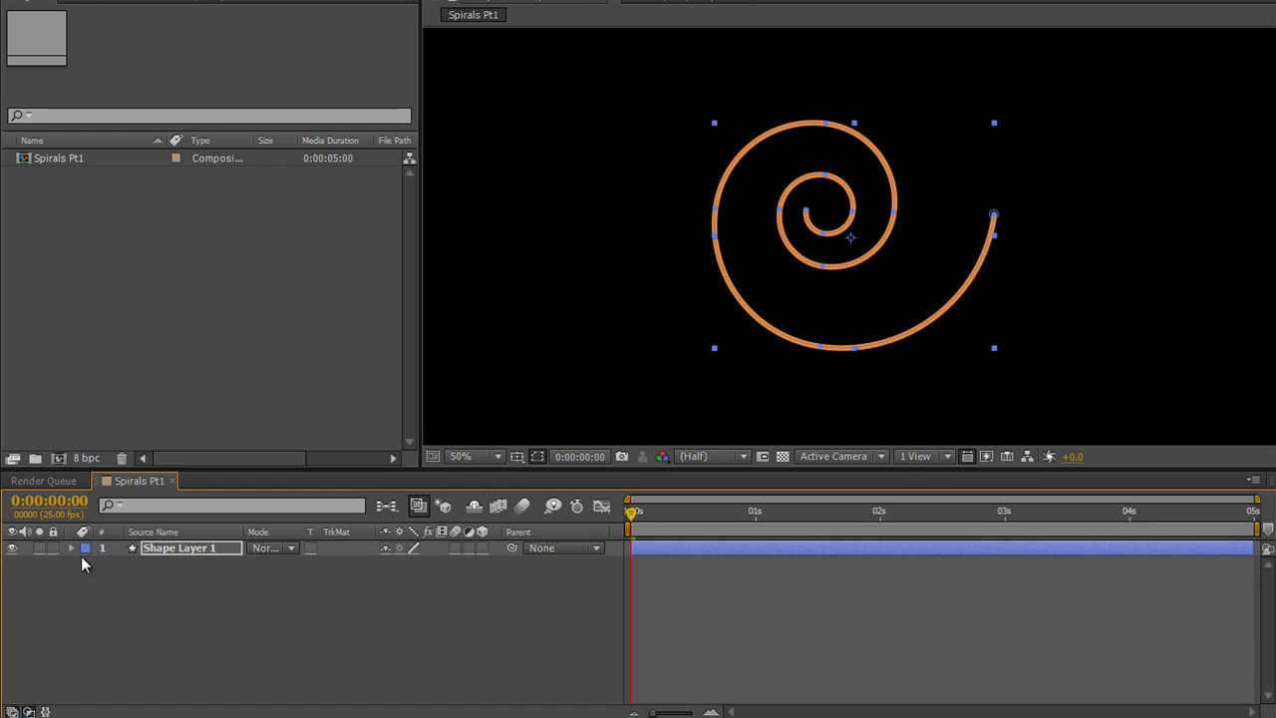
click(163, 618)
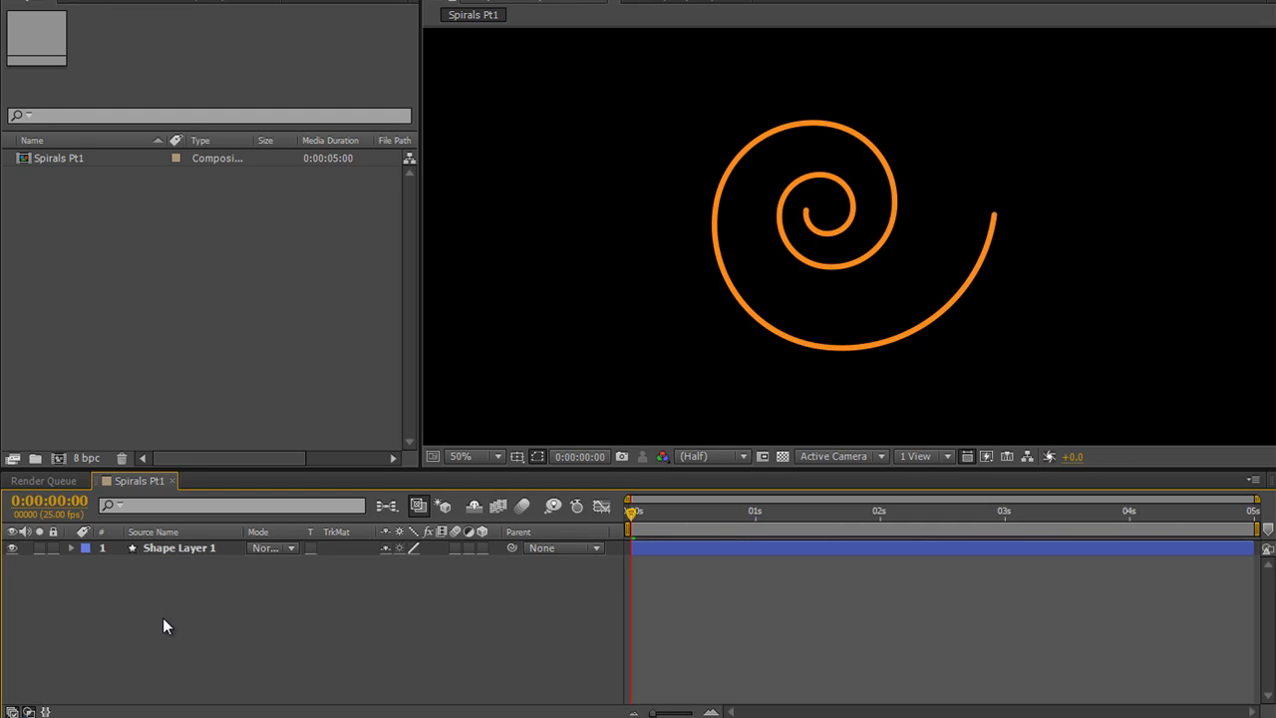